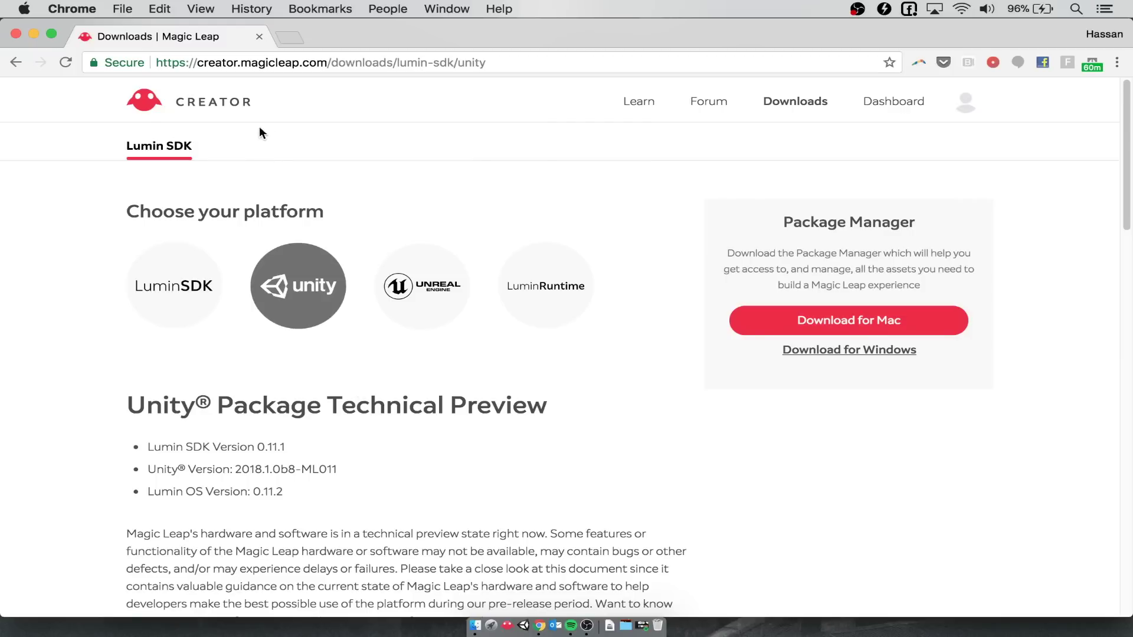
Step: Launch the Magic Leap Package Manager from the Dock and view the installed Lumin SDK's details
left_click(307, 62)
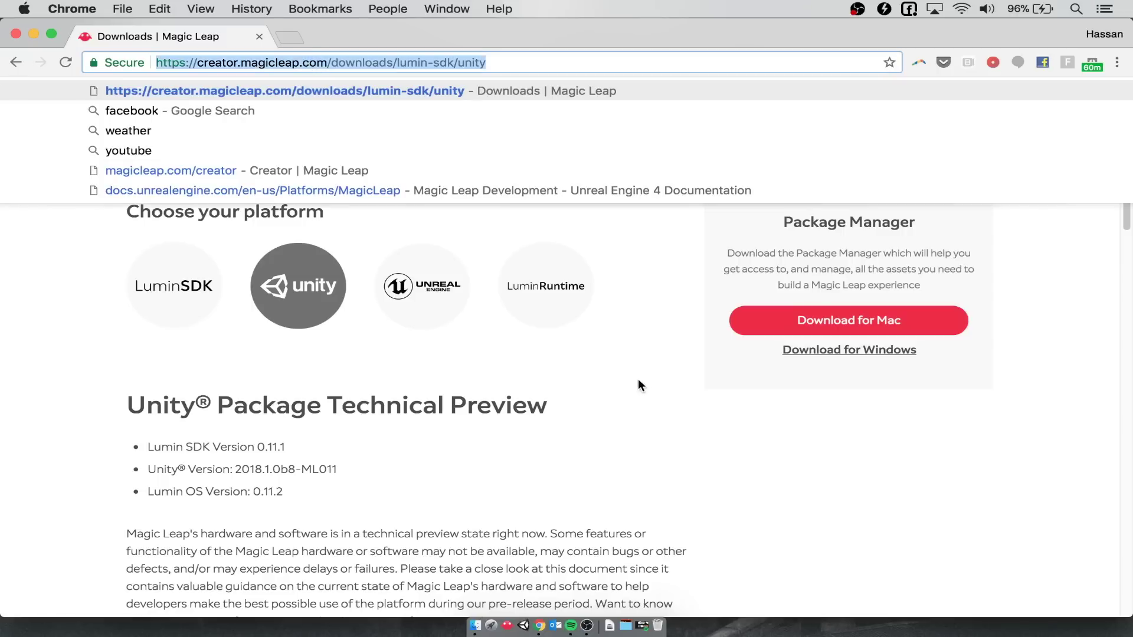
left_click(679, 408)
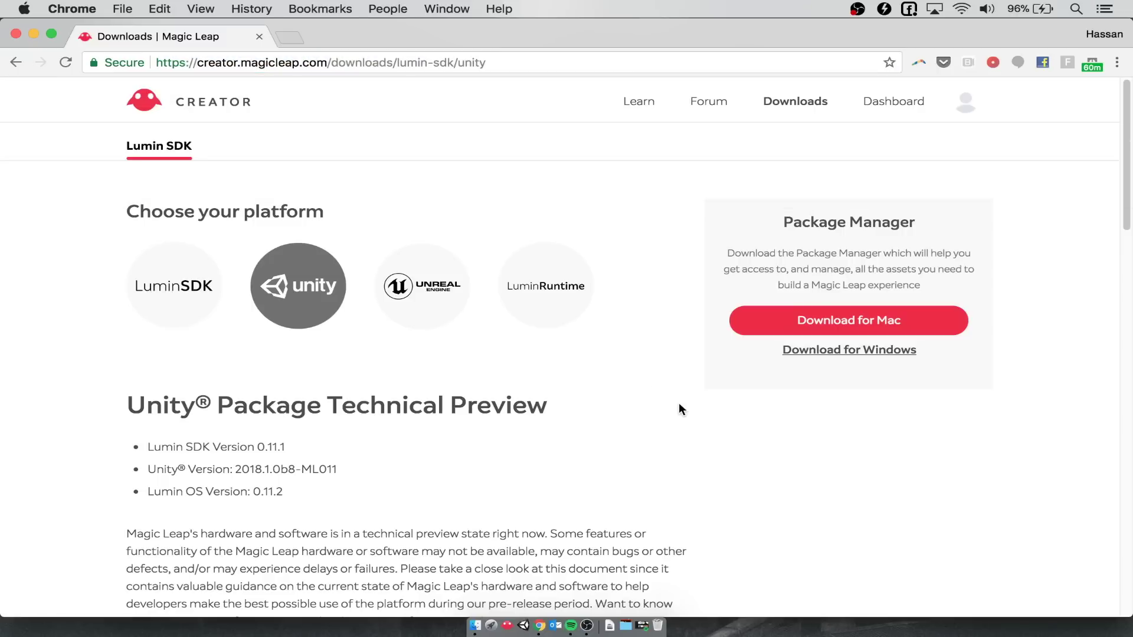
left_click(508, 627)
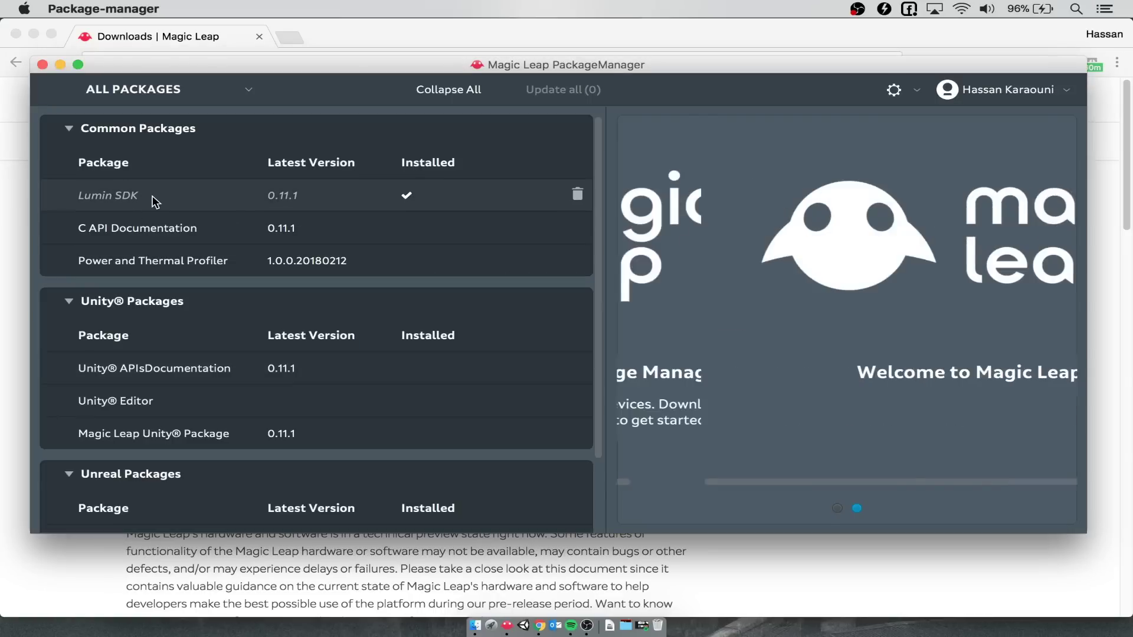
left_click(154, 201)
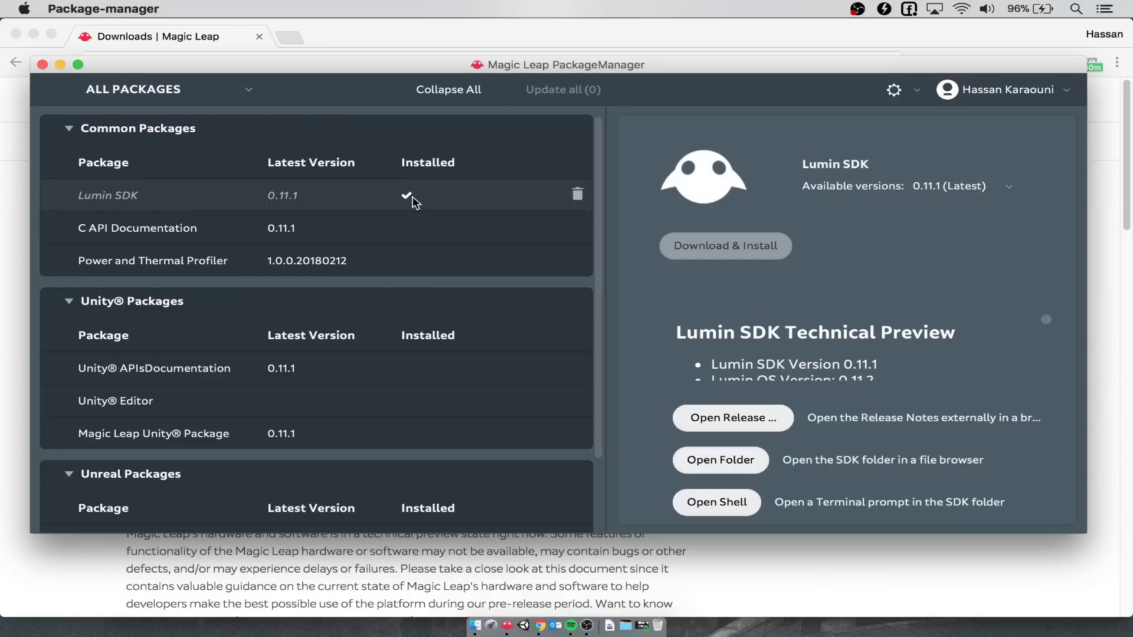
Step: Open the Unity® Editor package page in the browser, then return to the Lumin SDK details
left_click(291, 401)
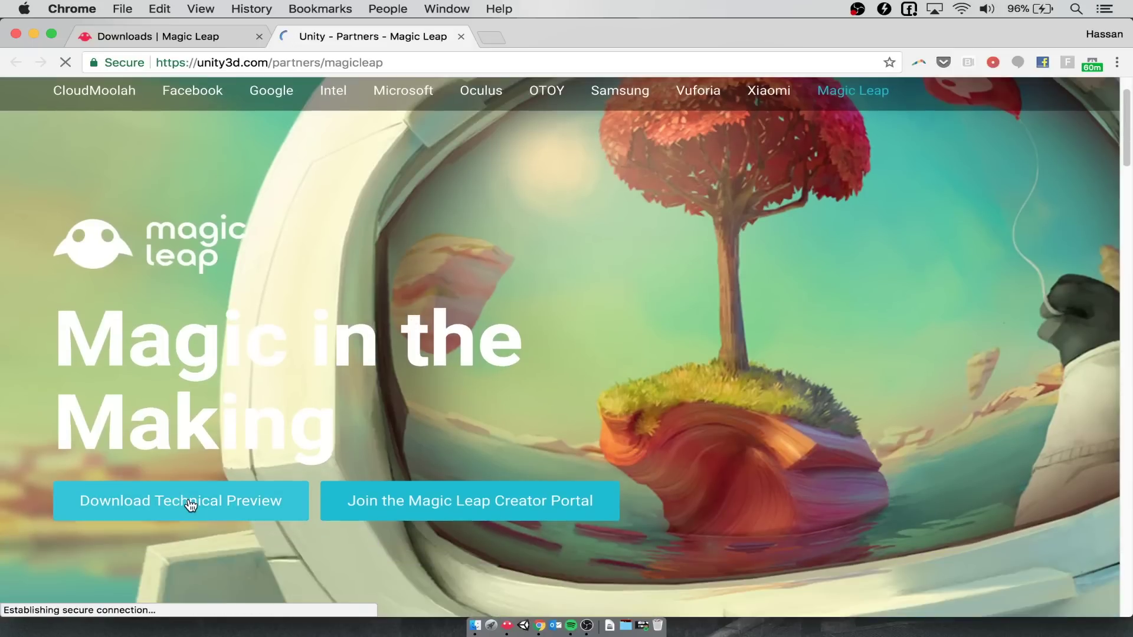
left_click(509, 626)
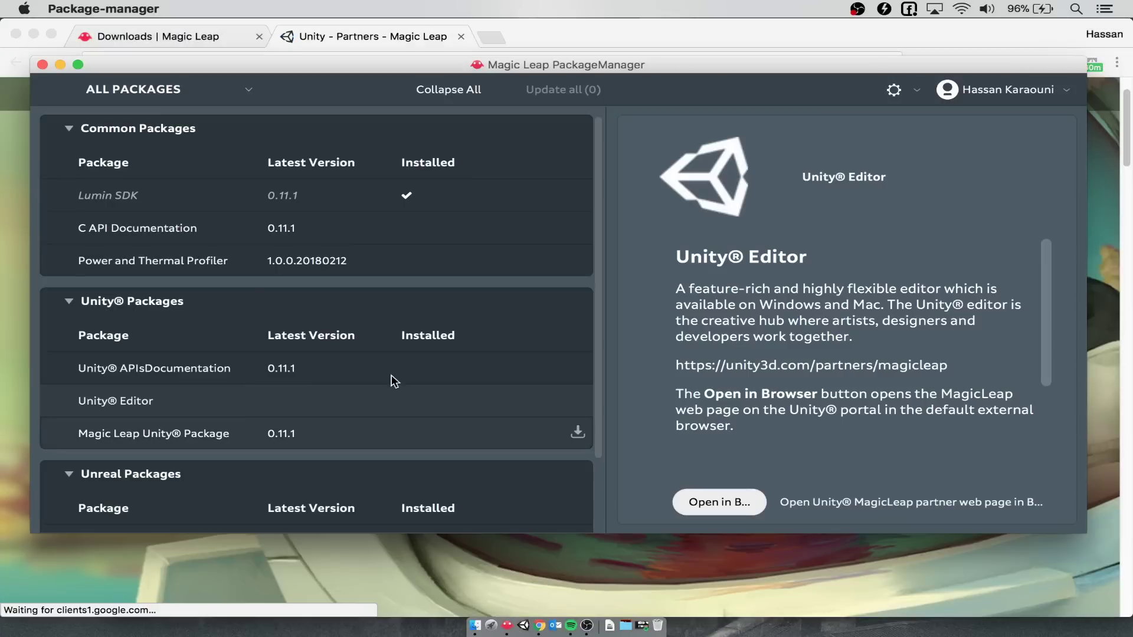
mouse_move(358, 437)
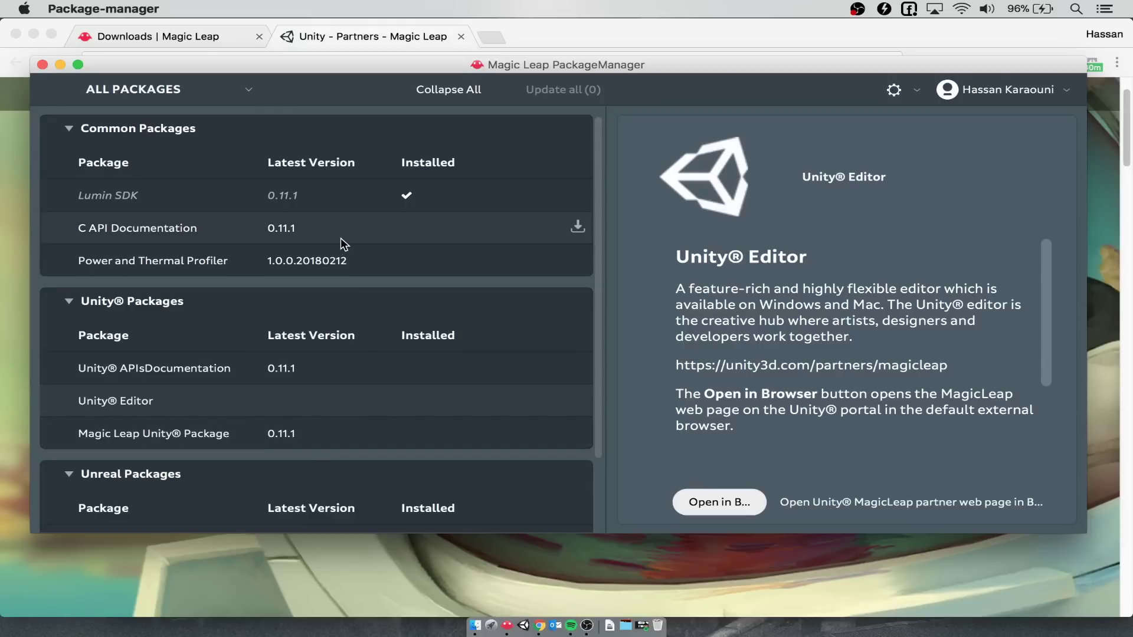
left_click(325, 204)
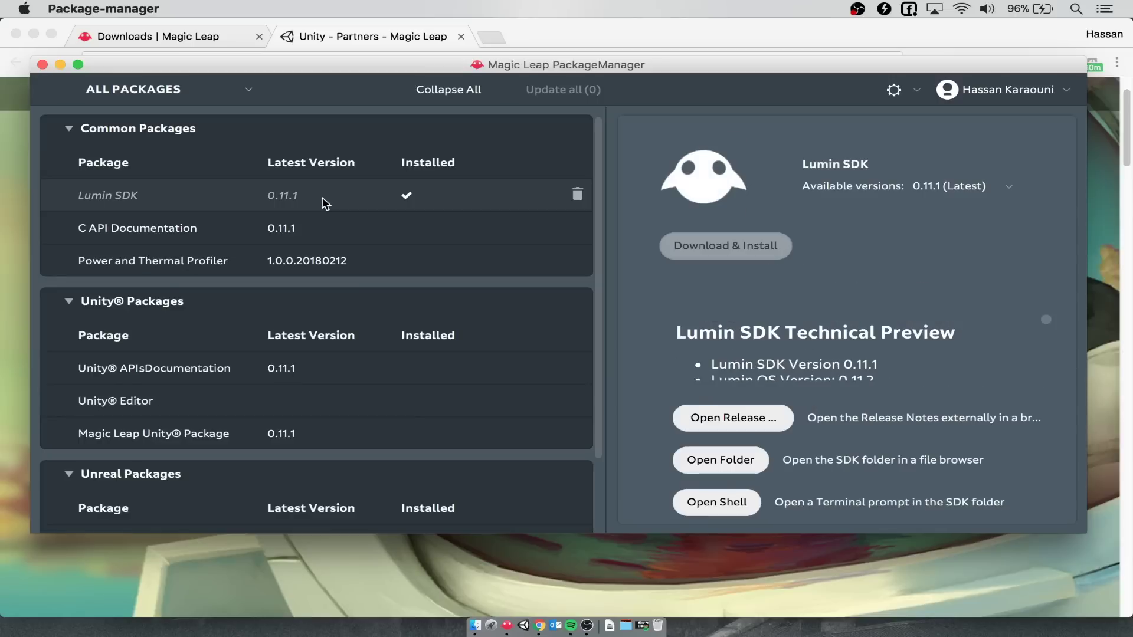
Step: Open the Lumin SDK folder and launch Magic Leap Remote from VirtualDevice > bin > UIFrontend
left_click(735, 468)
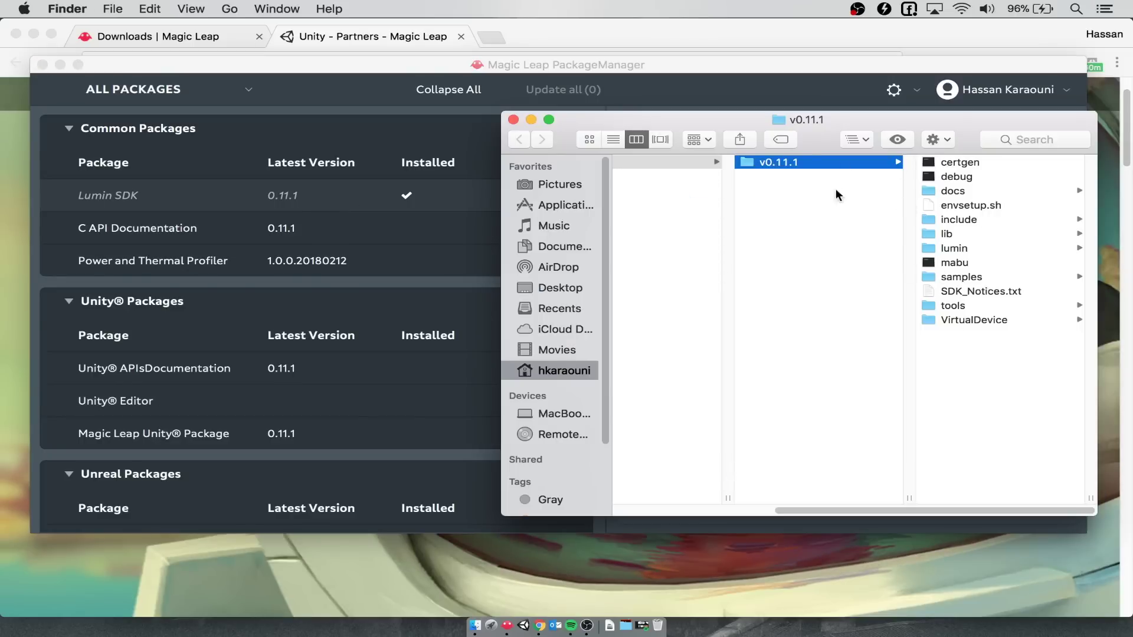
left_click(958, 319)
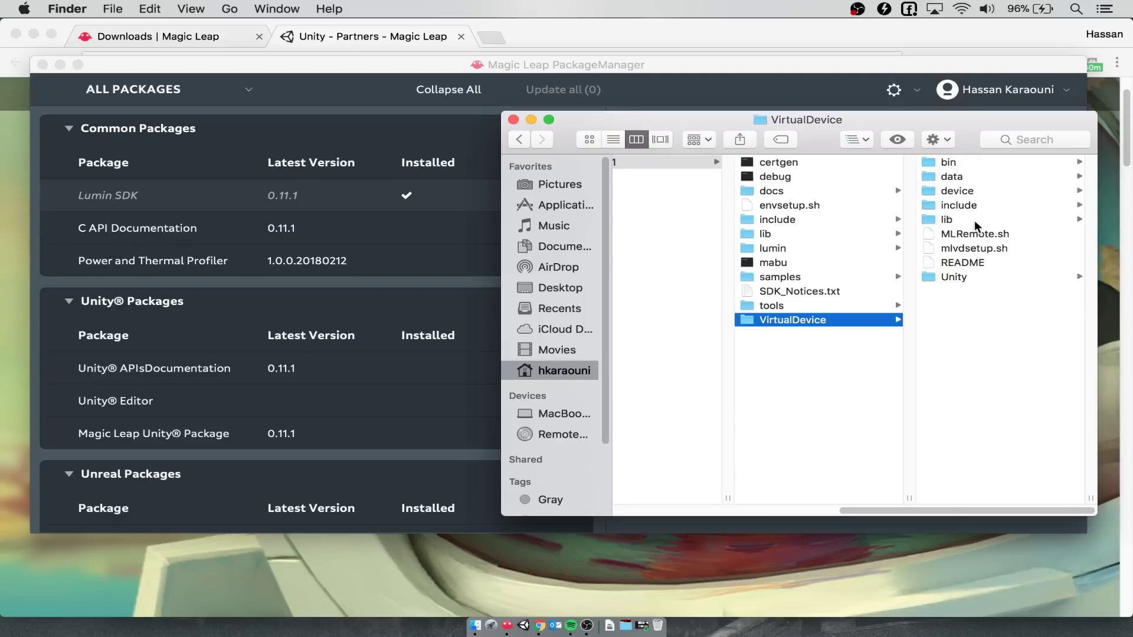
left_click(962, 165)
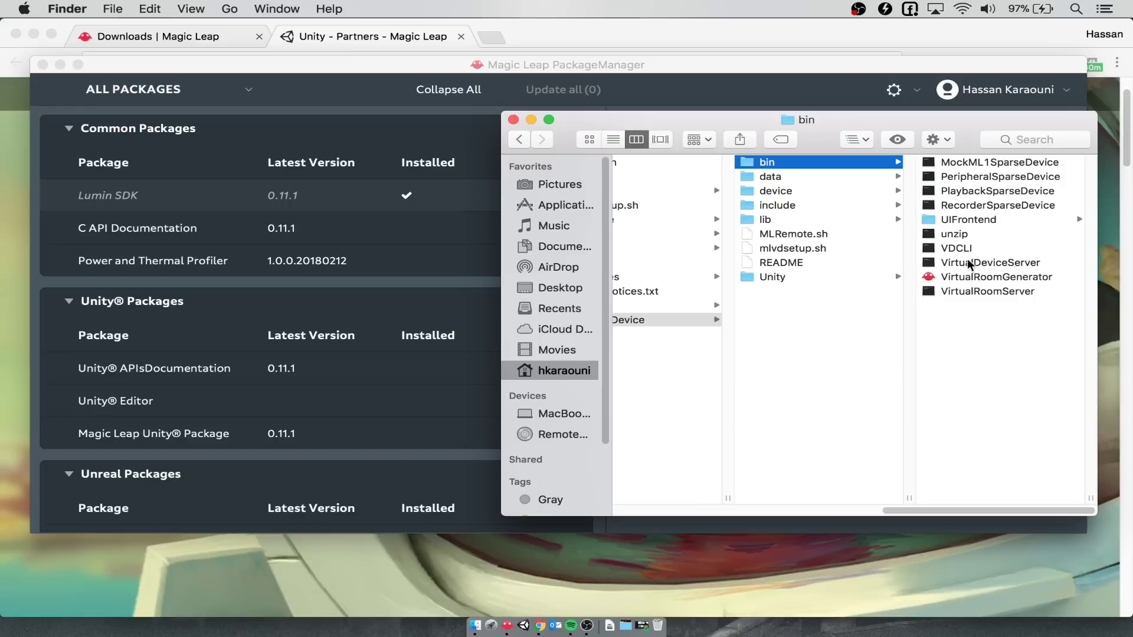
left_click(971, 220)
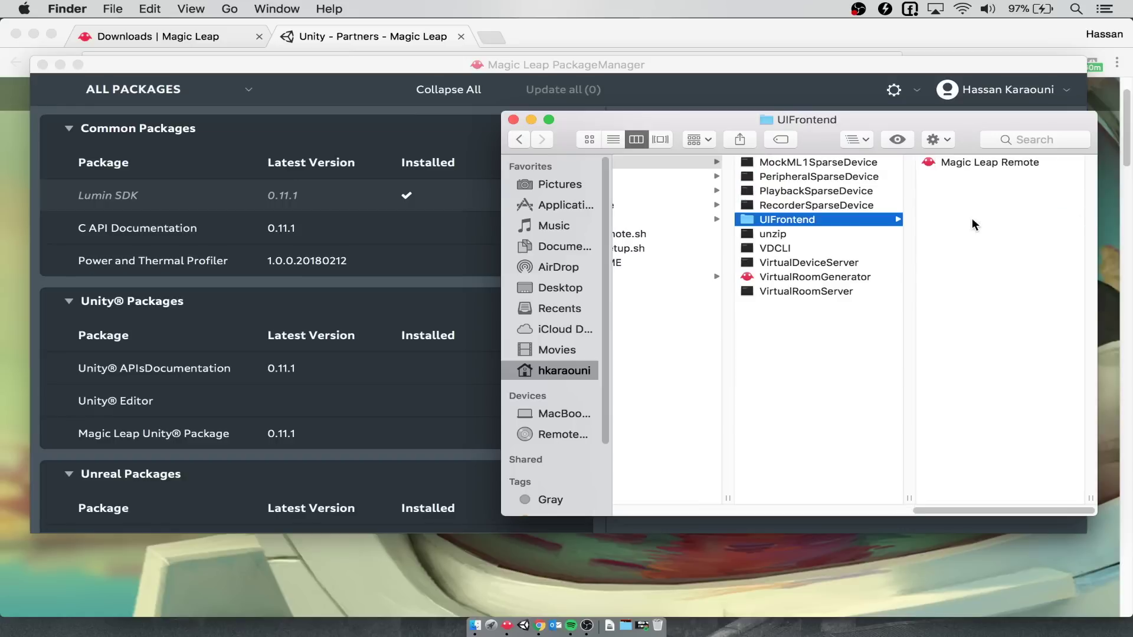
double_click(958, 162)
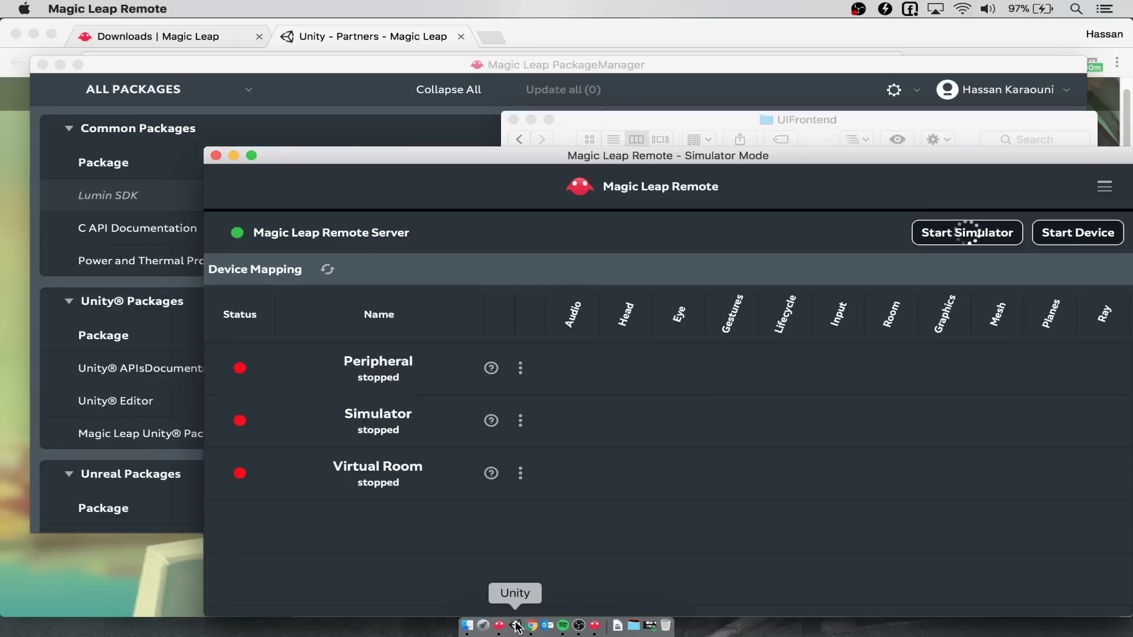
Step: Launch Unity from the Dock and bring the Package Manager window forward
left_click(515, 625)
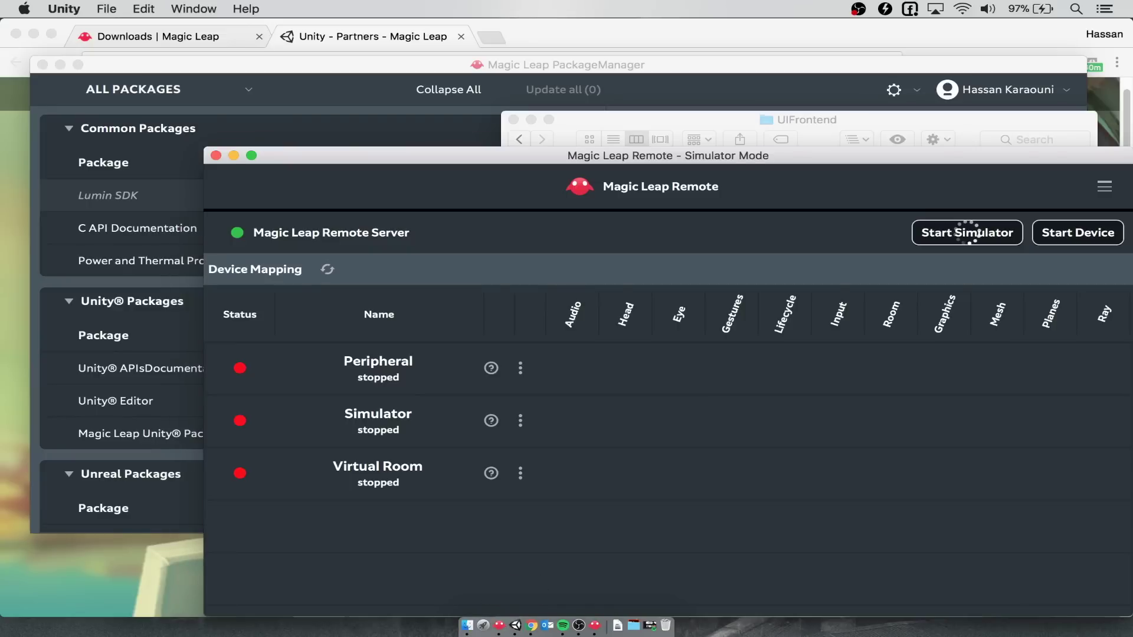
left_click(207, 68)
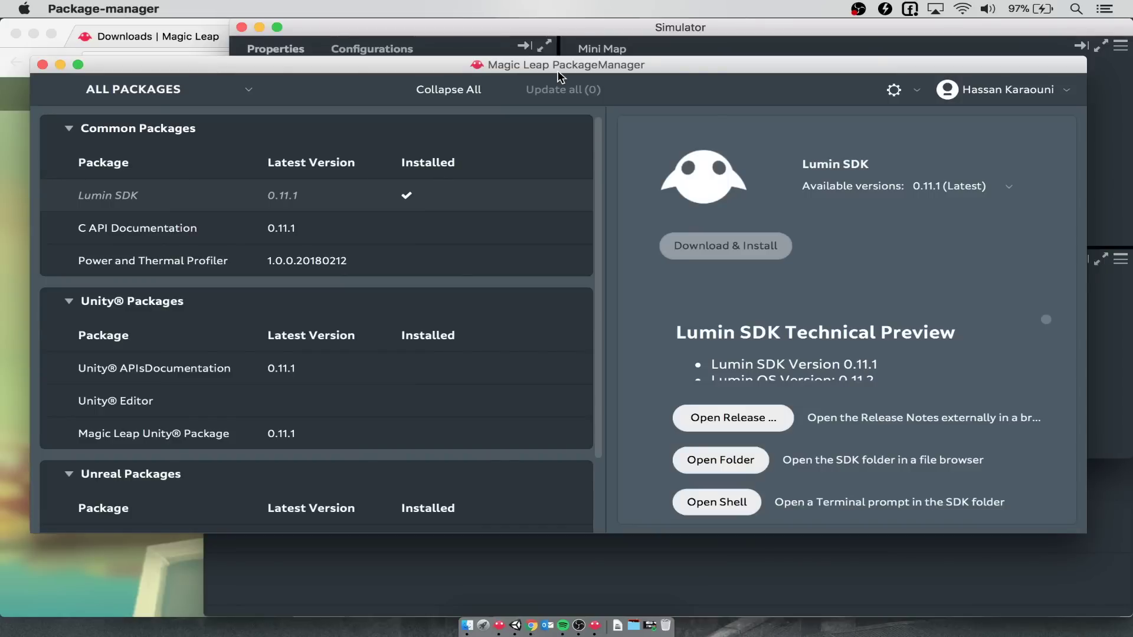
Step: Activate the Simulator so the robot renders in Eye View, then choose Load Virtual Room from the Mini Map menu
left_click(137, 407)
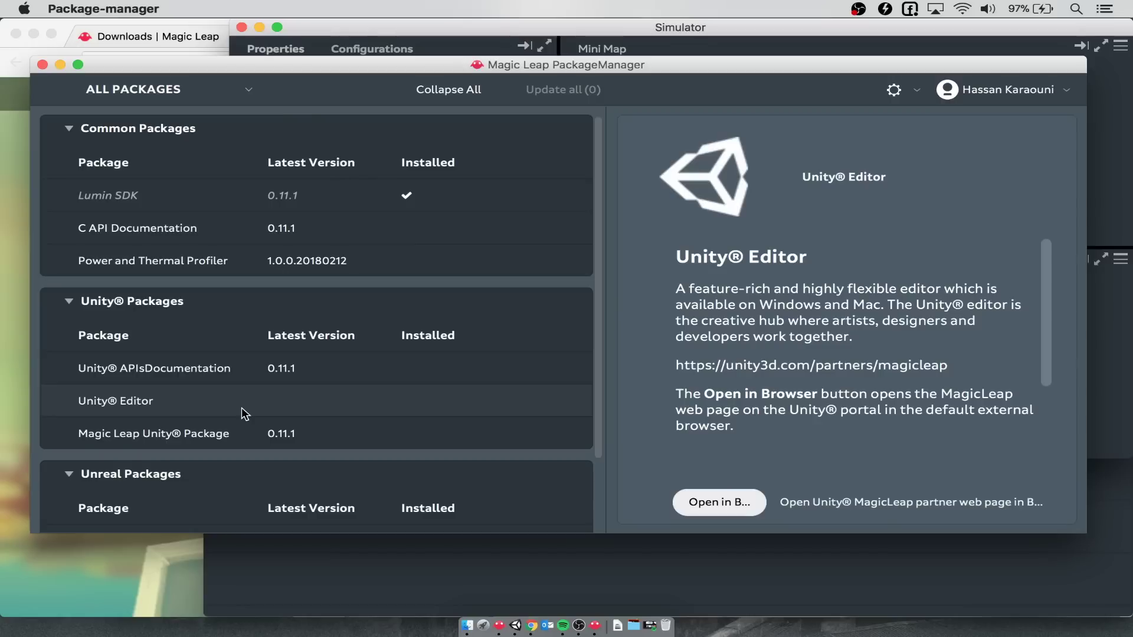
left_click(608, 31)
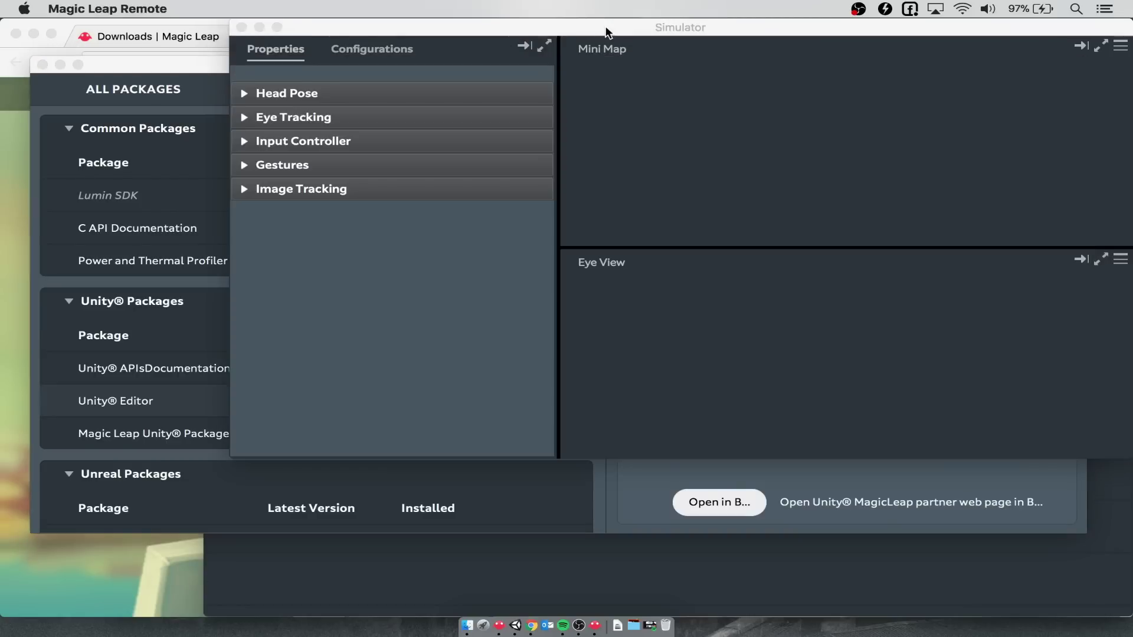
left_click(673, 571)
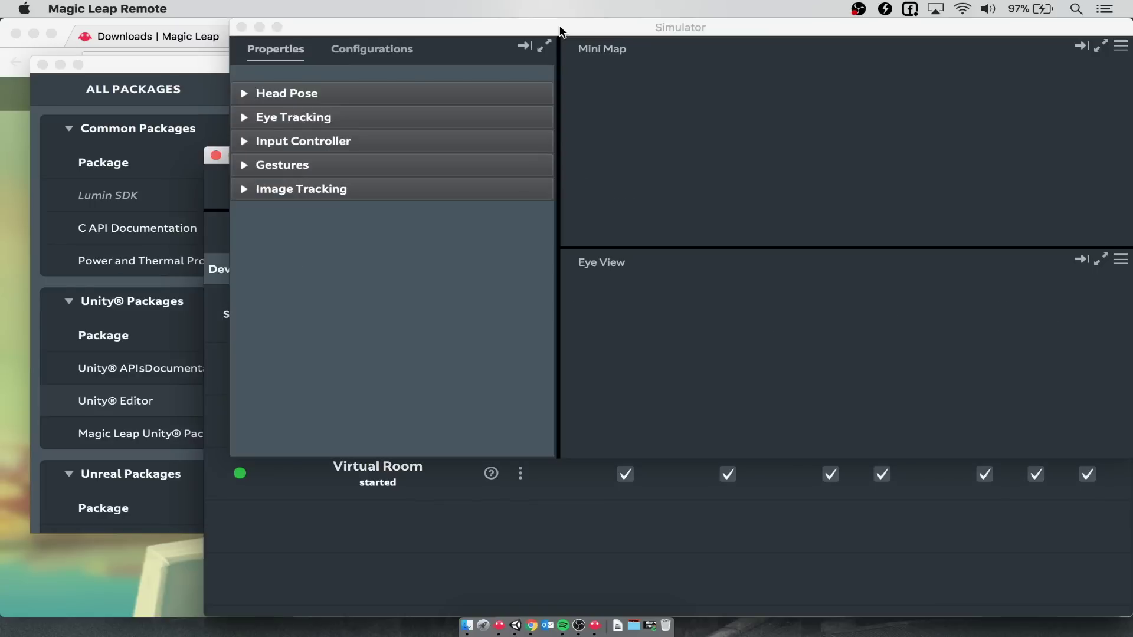
left_click(868, 334)
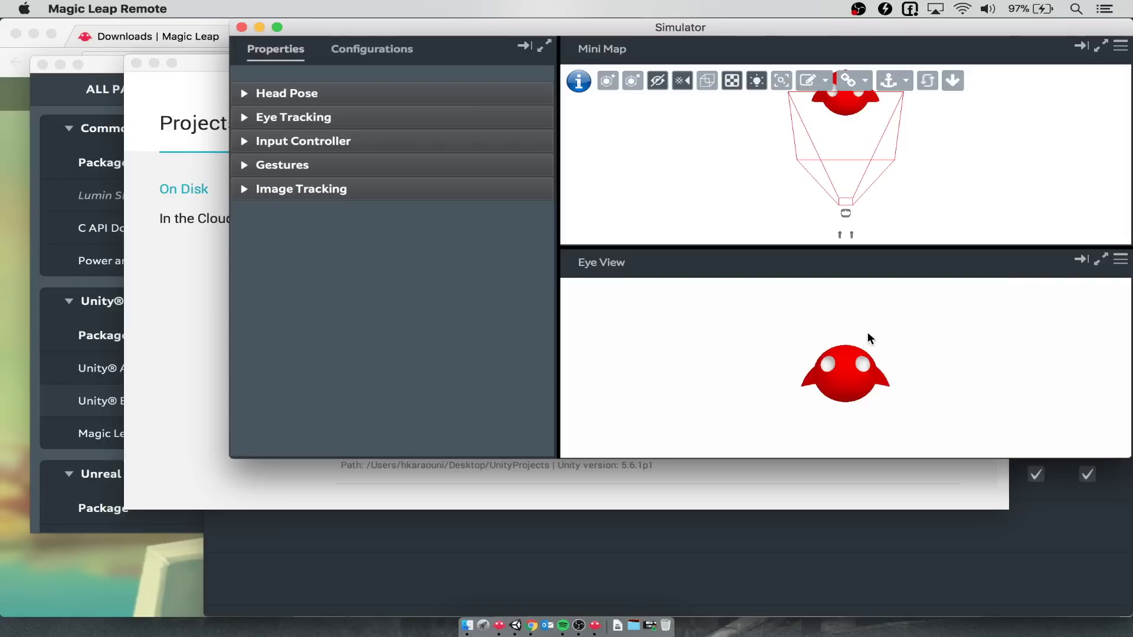
left_click_drag(867, 332, 846, 340)
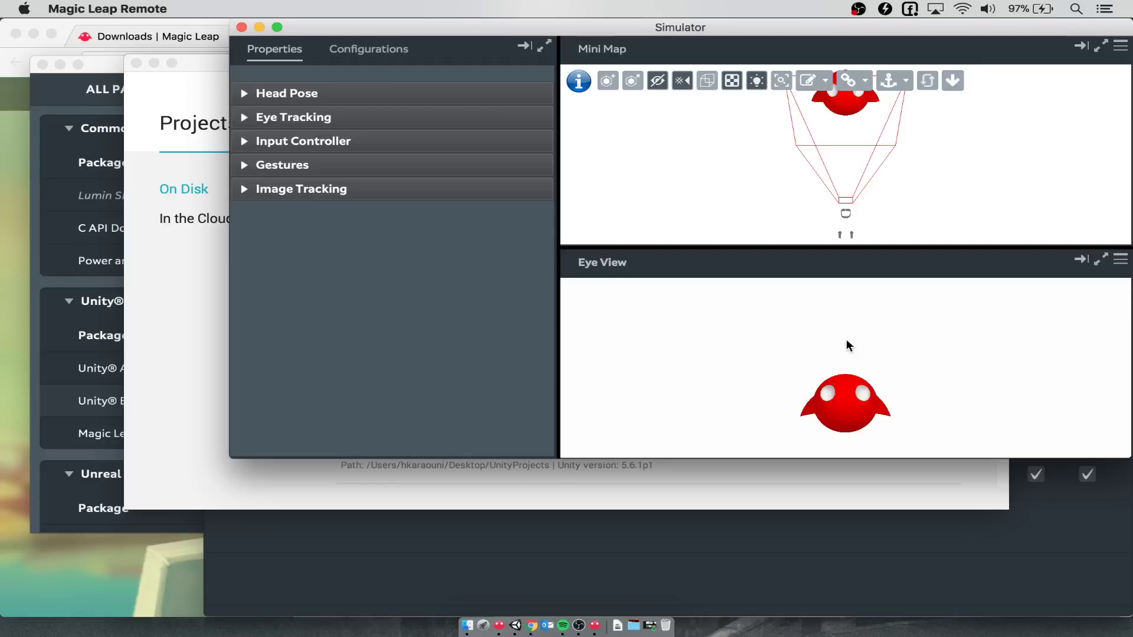
left_click(1120, 46)
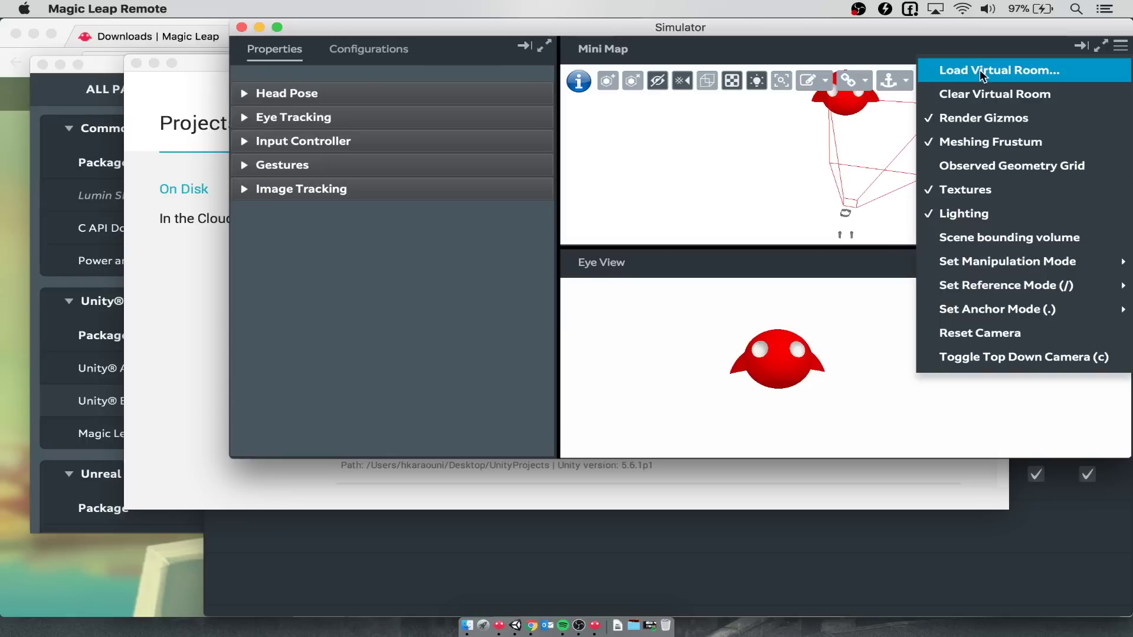
left_click(1021, 76)
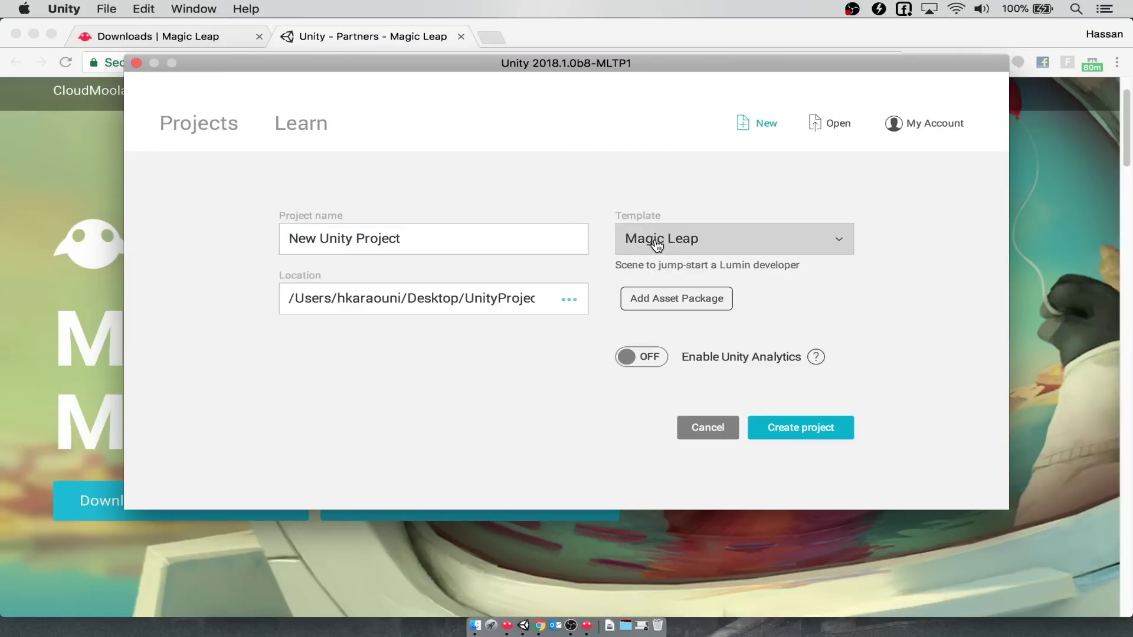
Step: Name the new Magic Leap template project 'ImageTestTut' and create it
left_click(456, 245)
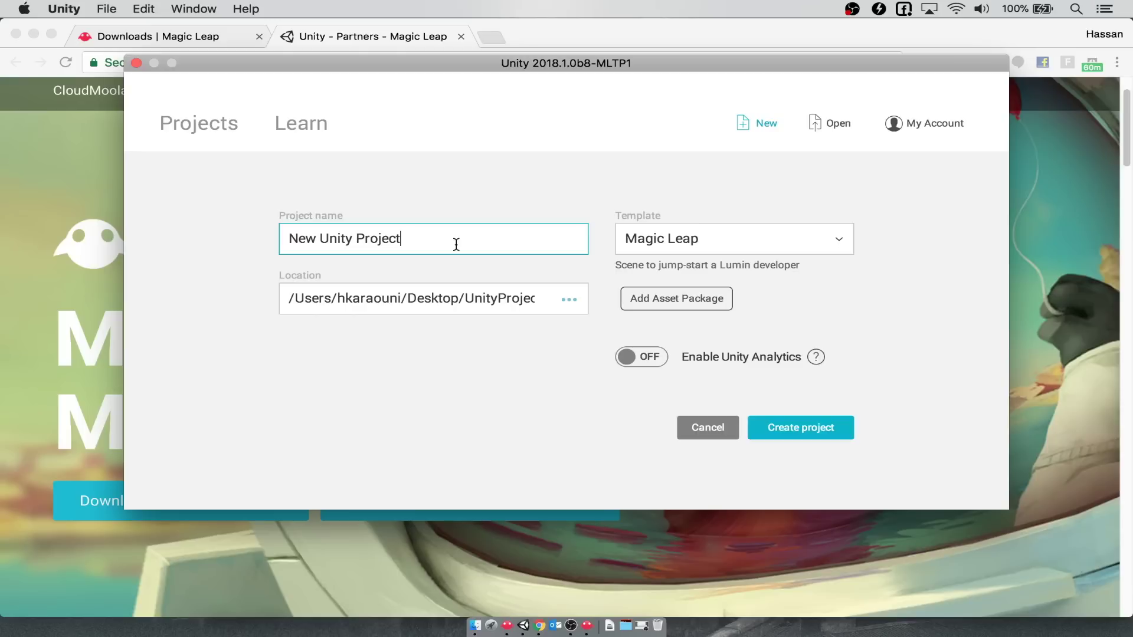
triple_click(456, 244)
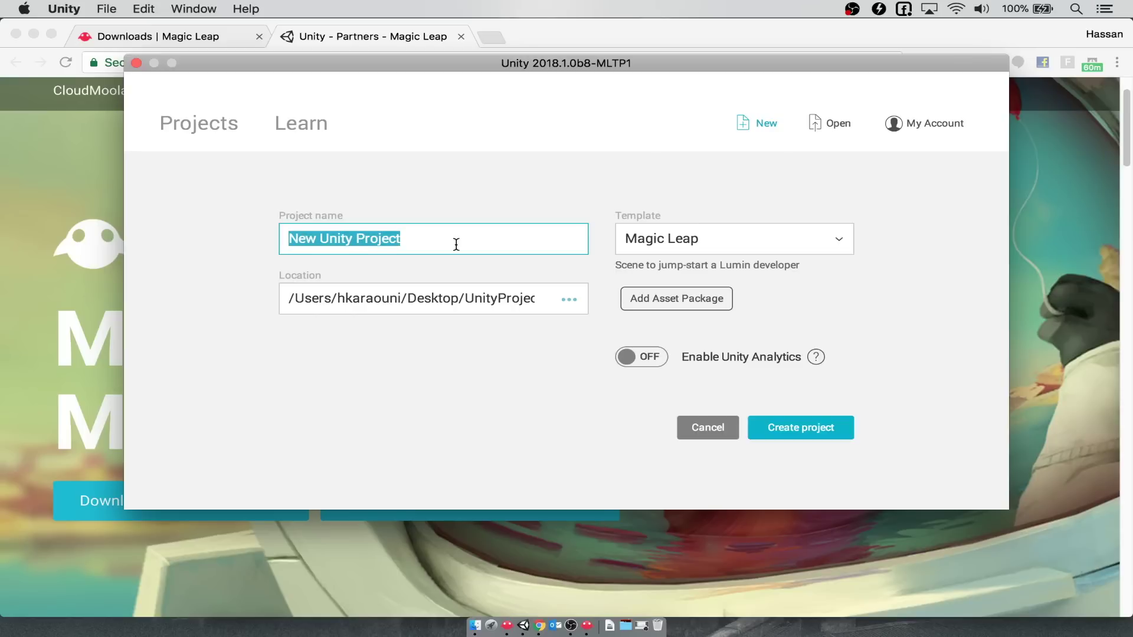
type("ImageTestTutr")
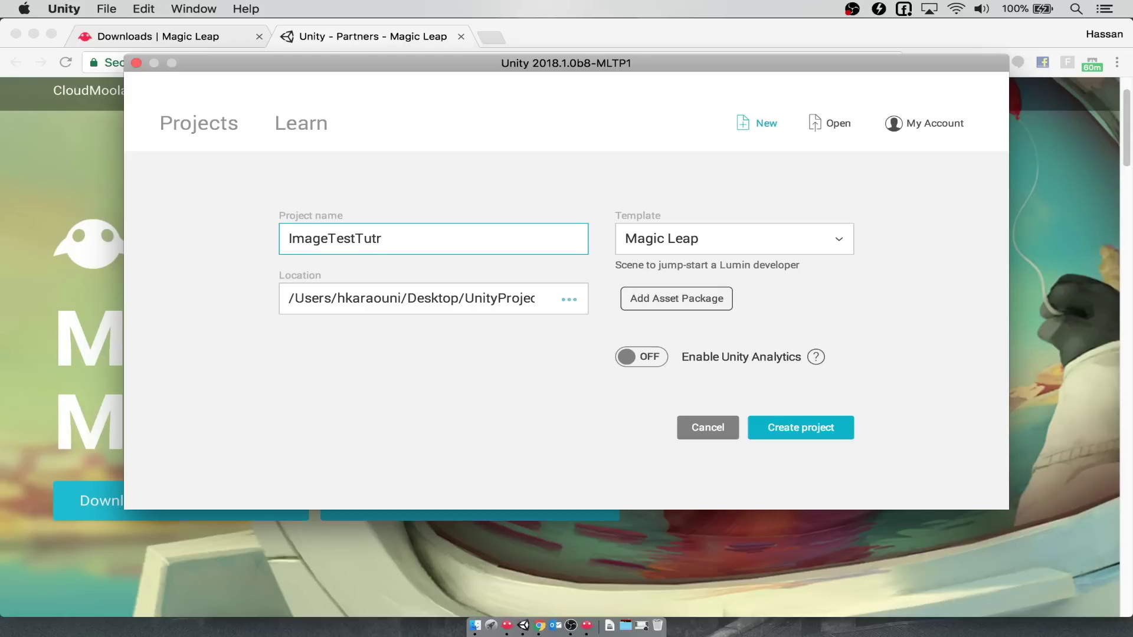
key("BackSpace")
left_click(808, 431)
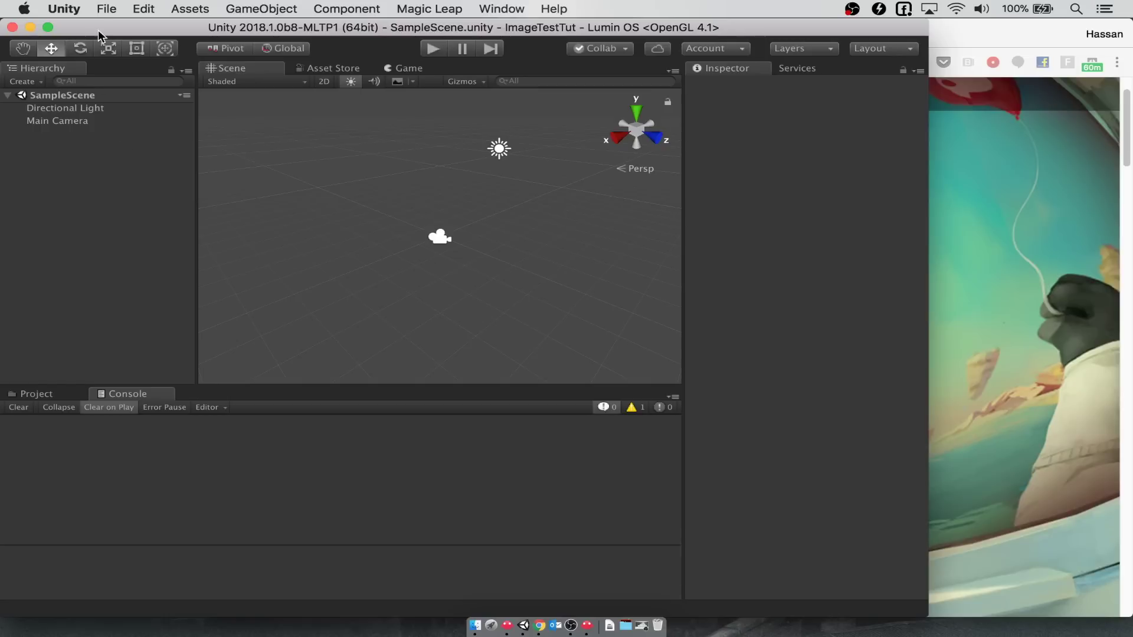
Step: Open Build Settings for Lumin OS and set the Lumin SDK Location to the SDK v0.11.1 folder
left_click(106, 9)
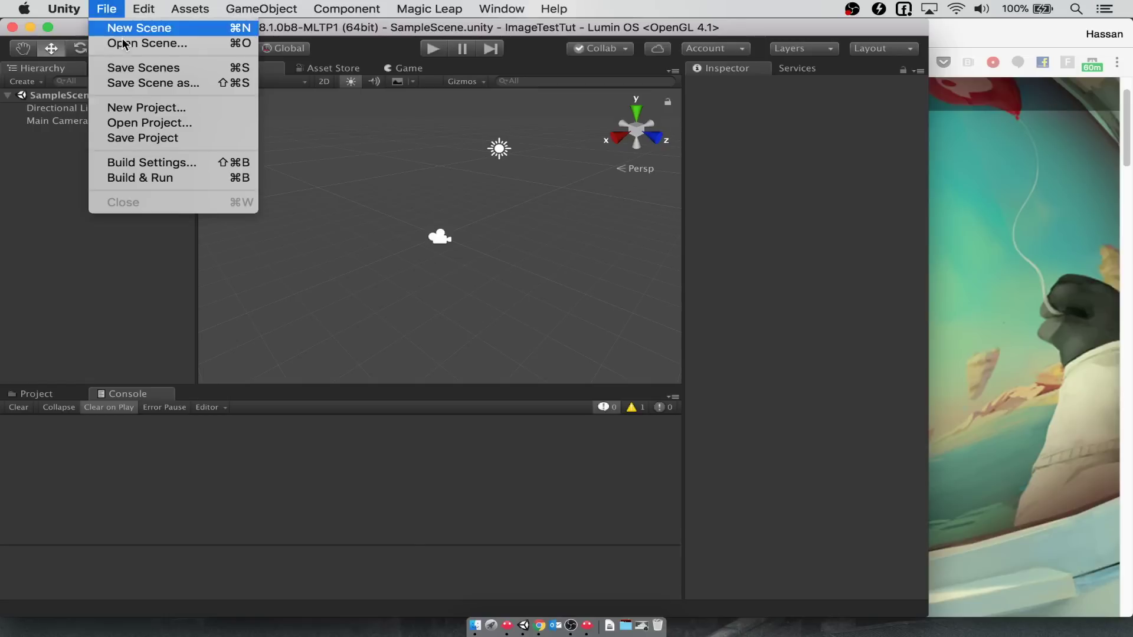
left_click(157, 112)
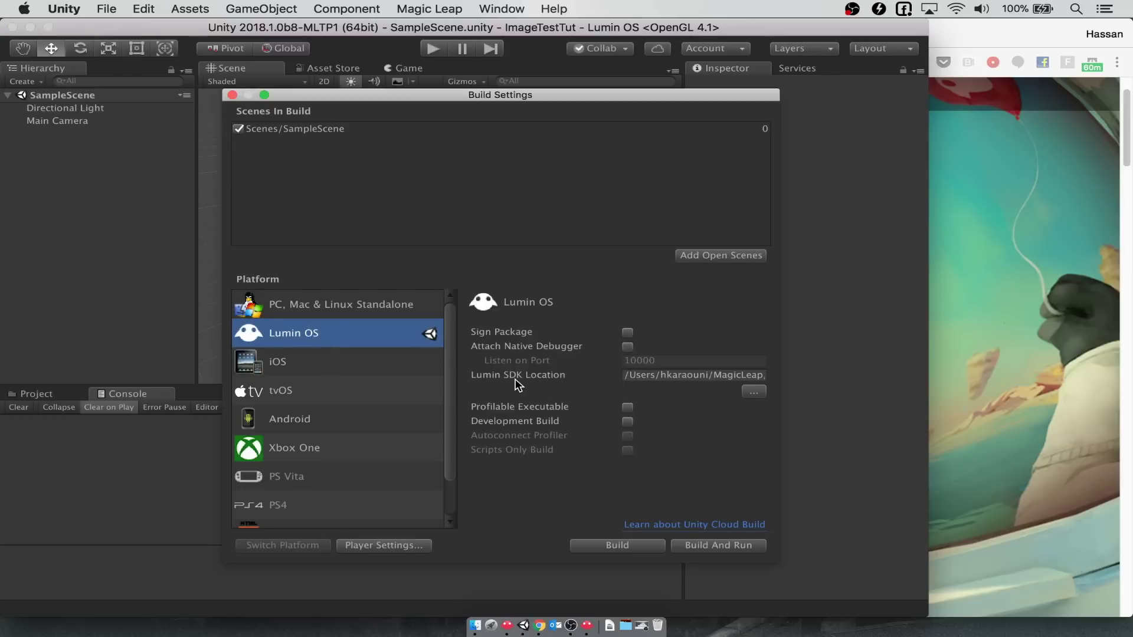
left_click(755, 392)
left_click(745, 393)
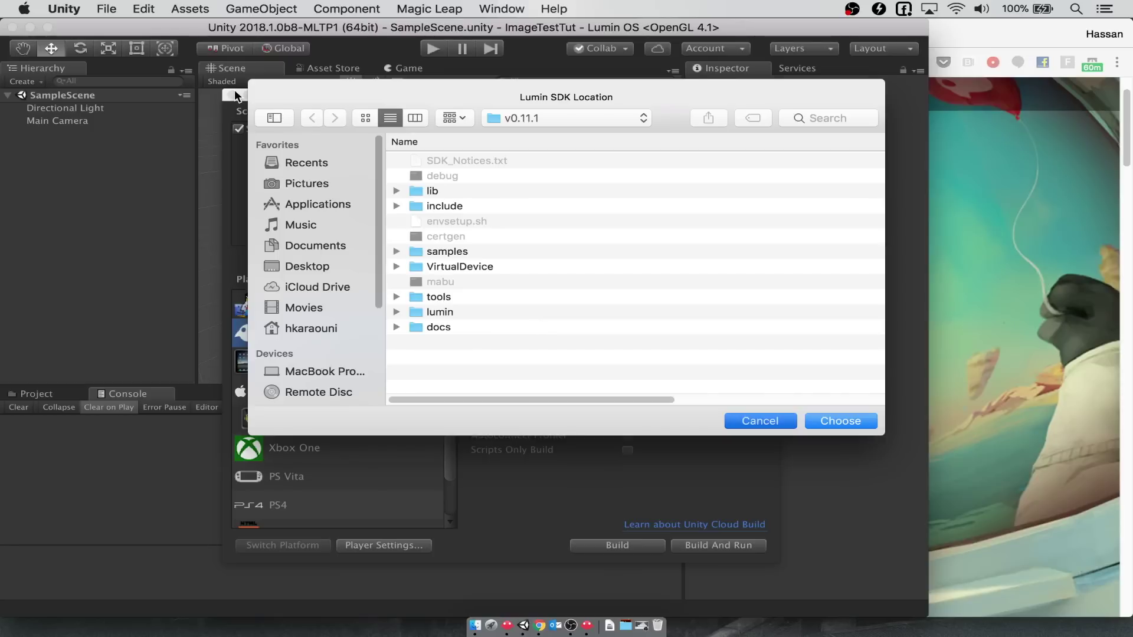
key("Return")
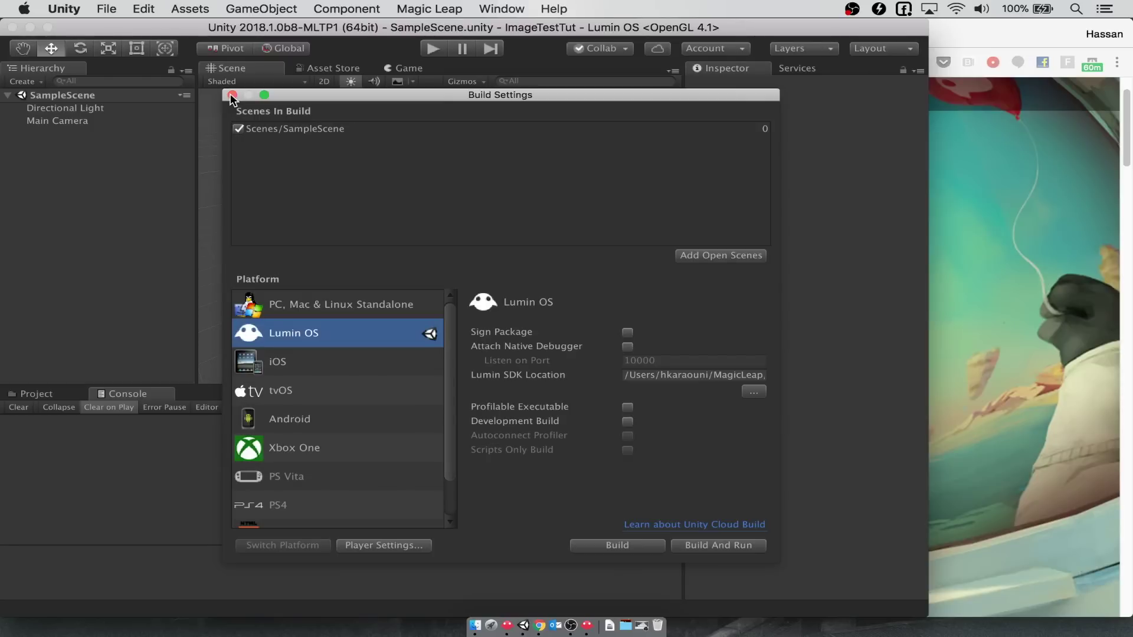
Step: Close Build Settings and enable Zero Iteration from the Magic Leap menu
left_click(231, 95)
left_click(425, 10)
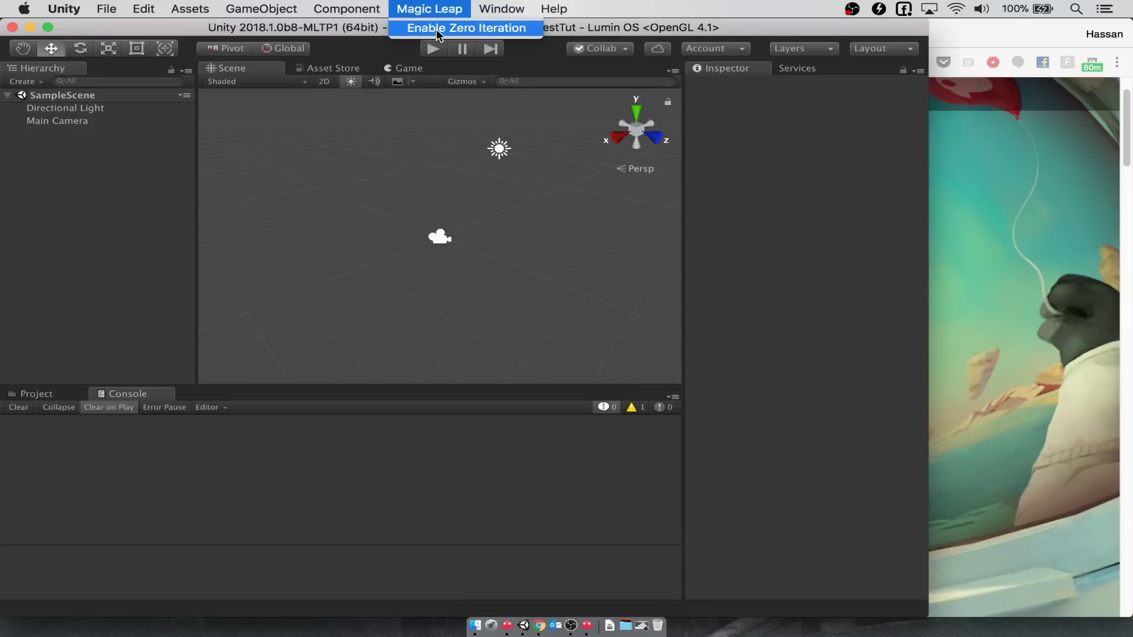
left_click(438, 29)
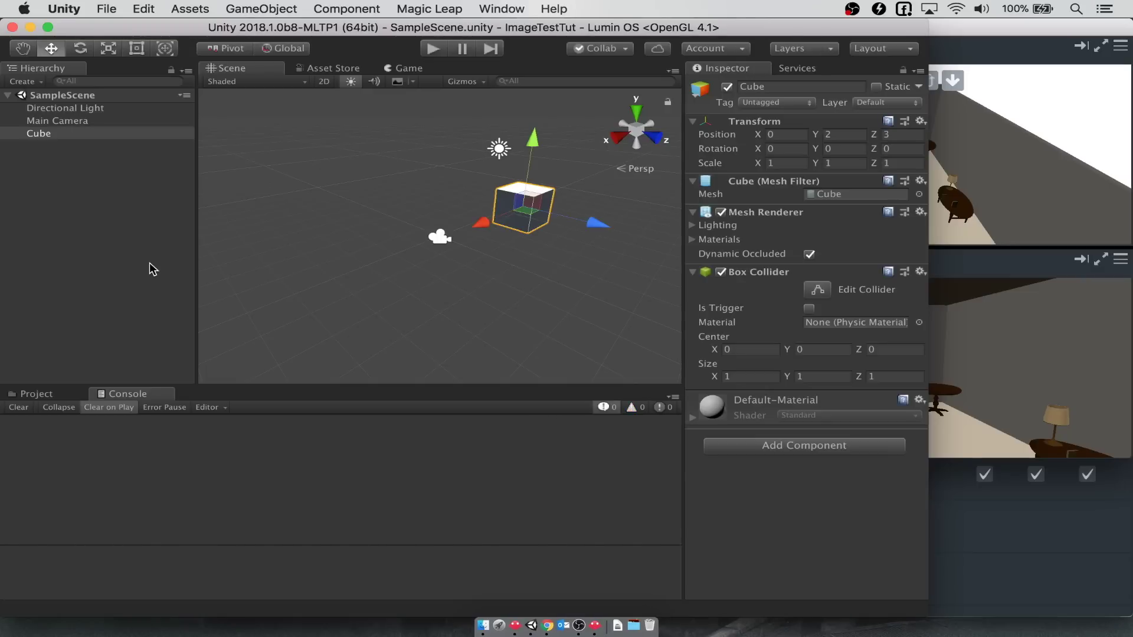
Step: Confirm the Cube sits at position 0, 2, 3 and enter Play mode
left_click(154, 267)
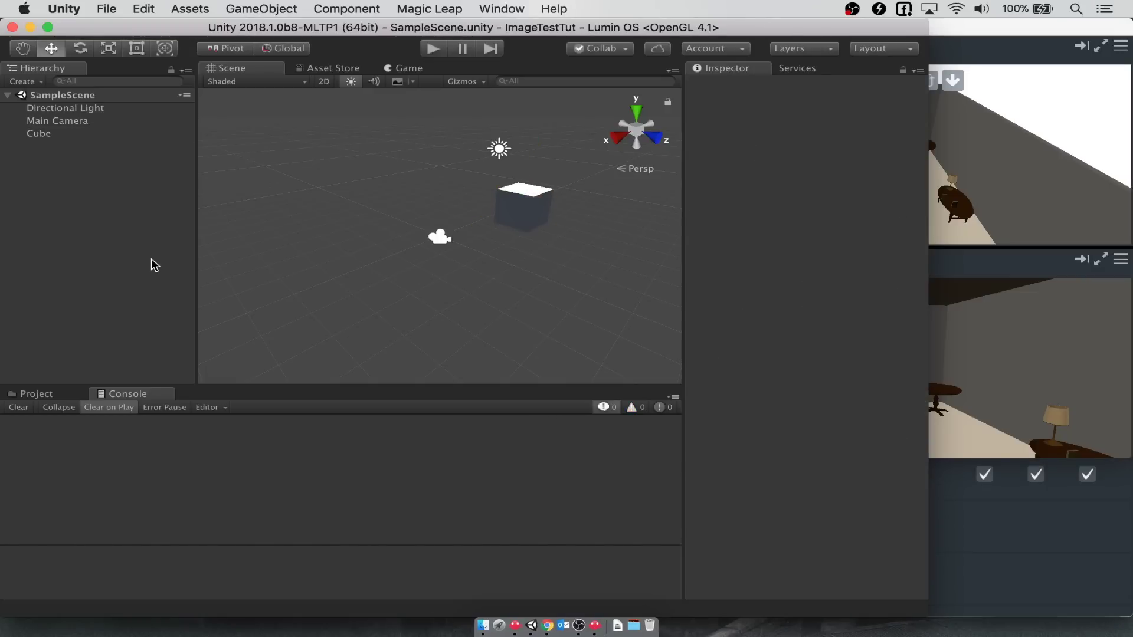
left_click(515, 206)
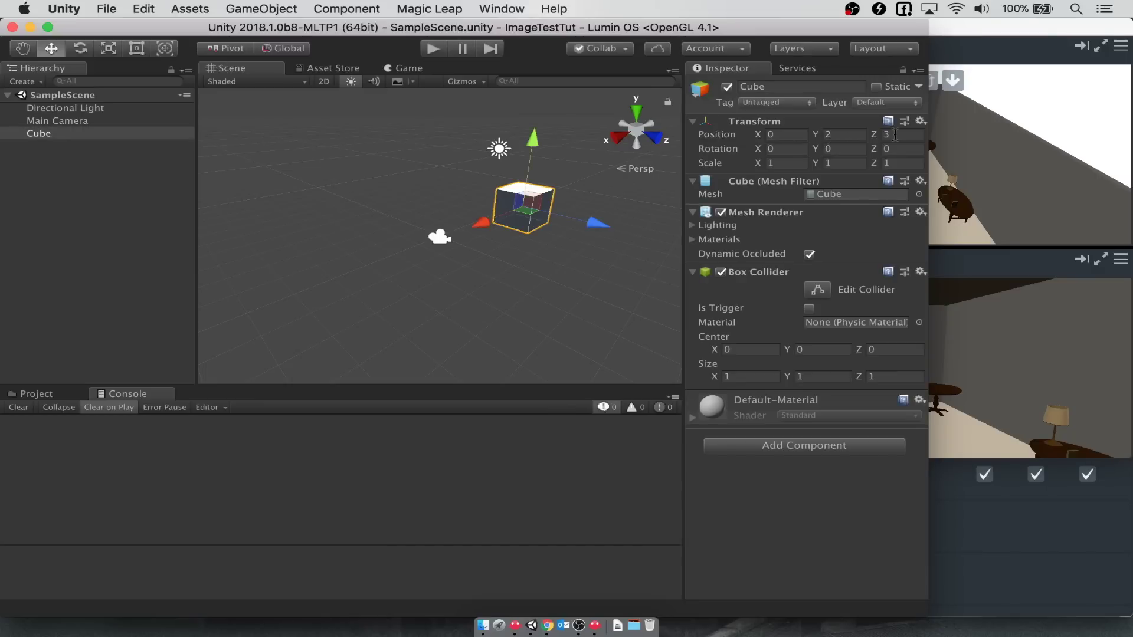
left_click(433, 49)
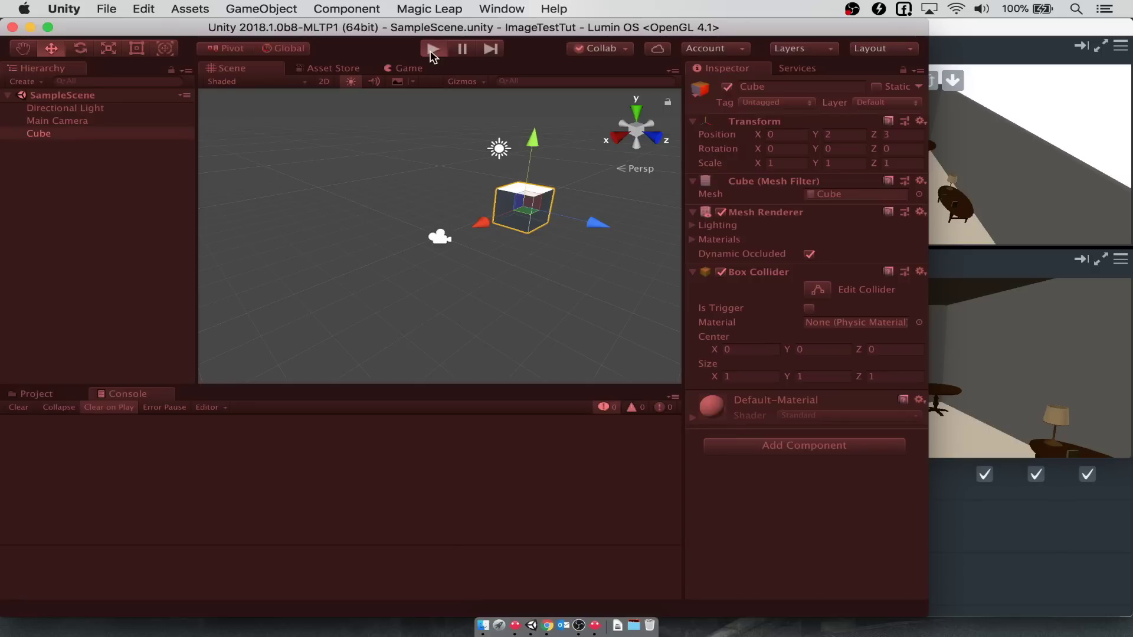
Step: Rotate the Simulator's Eye View around the virtual room toward the back wall, couch and window
left_click(957, 34)
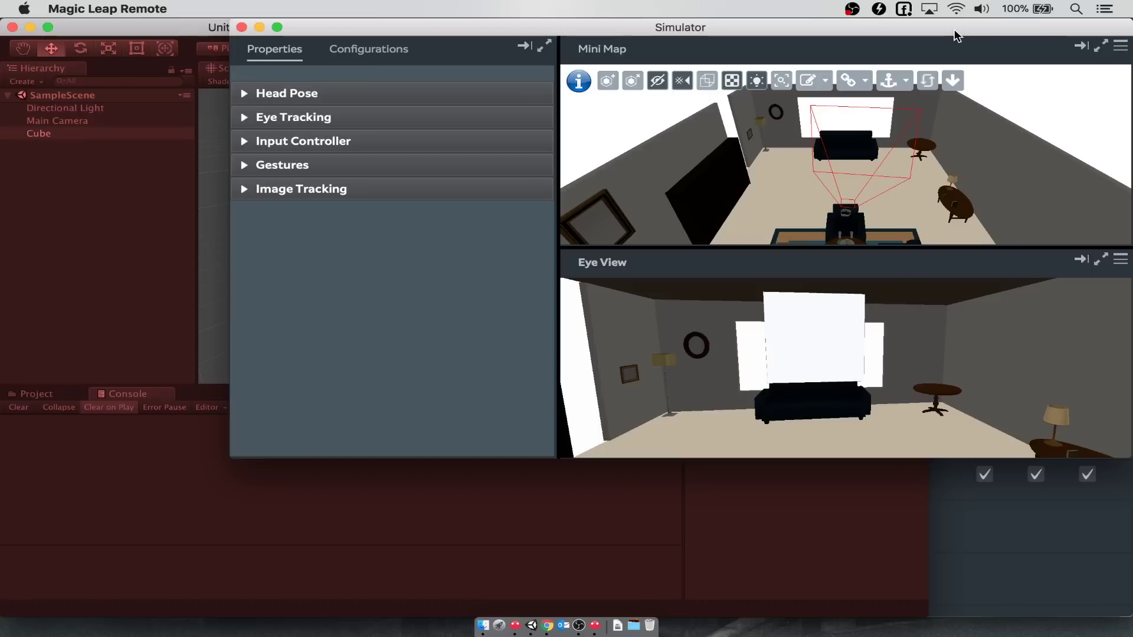
right_click_drag(921, 330, 879, 356)
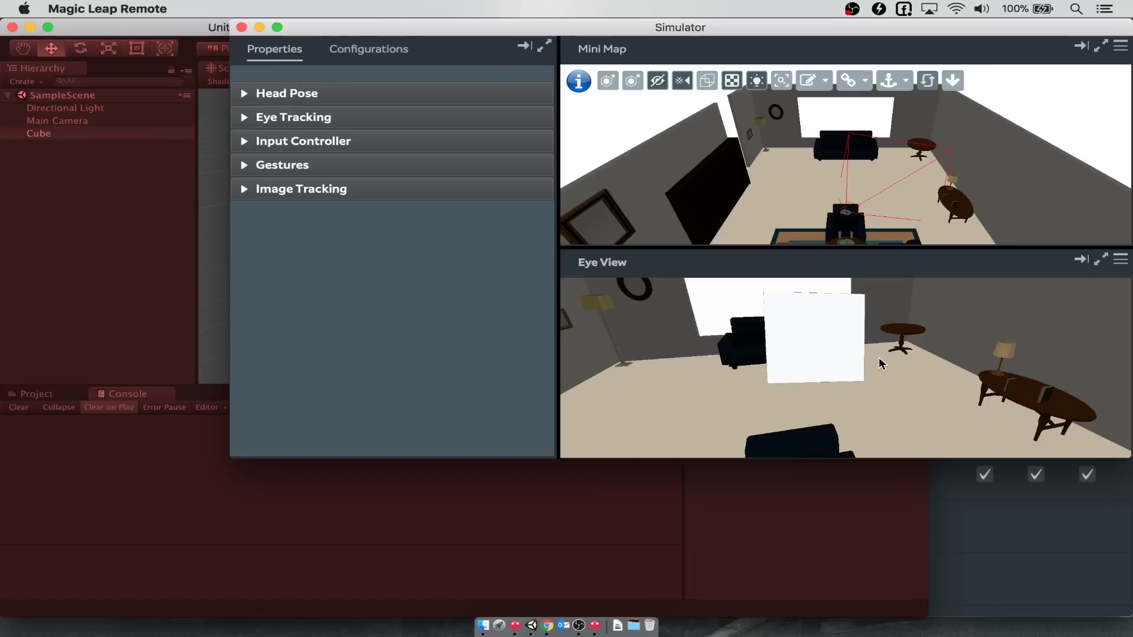
right_click_drag(880, 364, 873, 350)
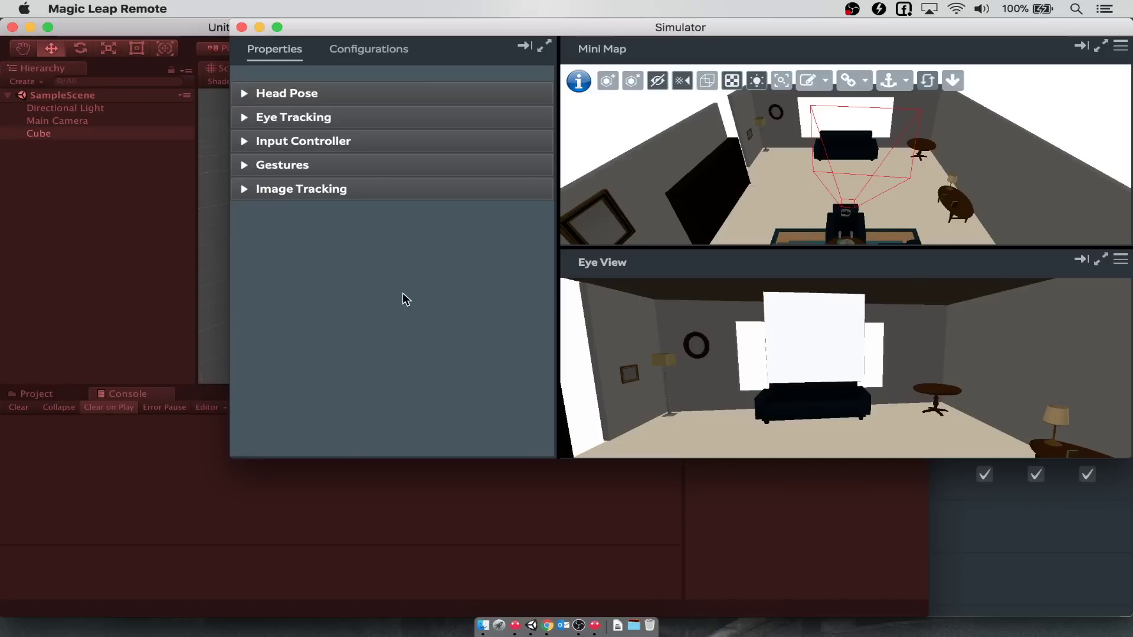
key("super+Tab")
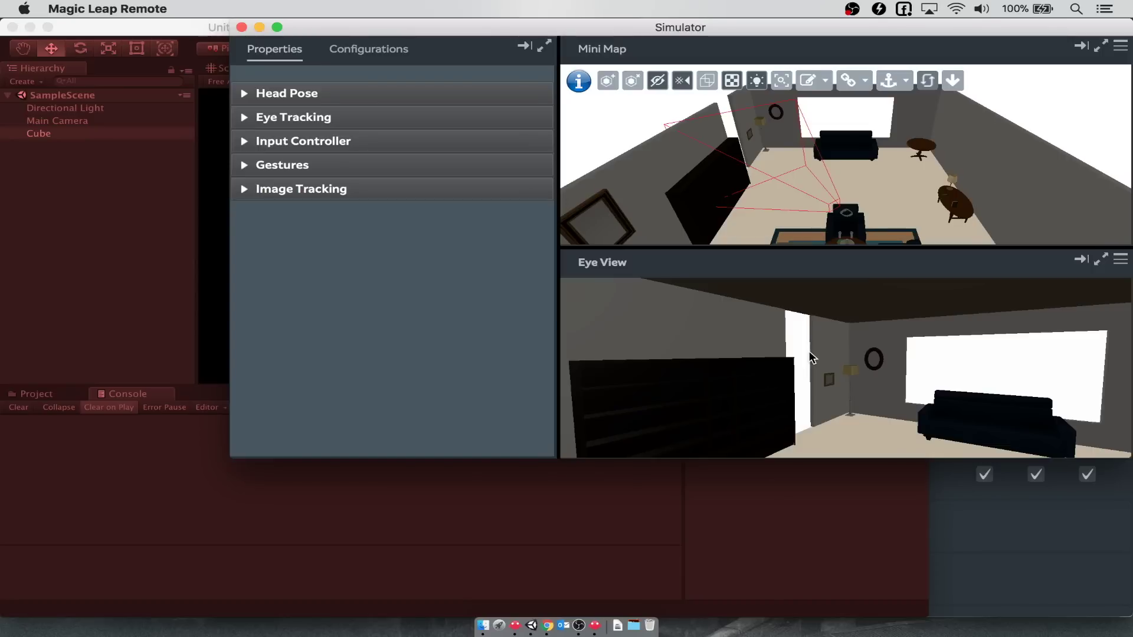
right_click_drag(810, 356, 817, 357)
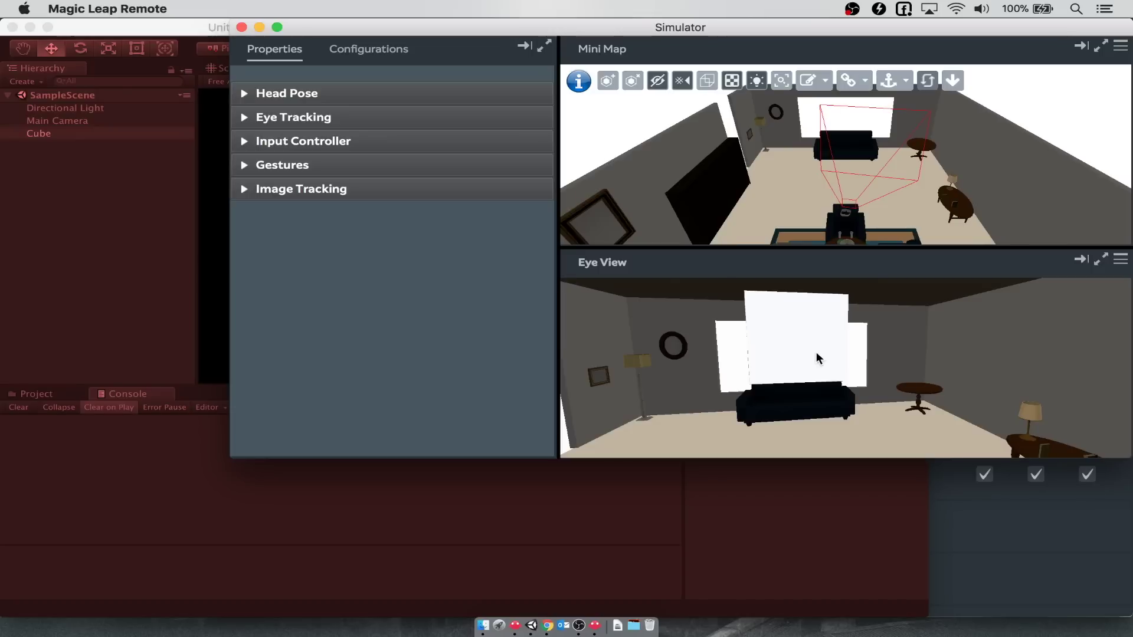
right_click_drag(816, 354, 837, 366)
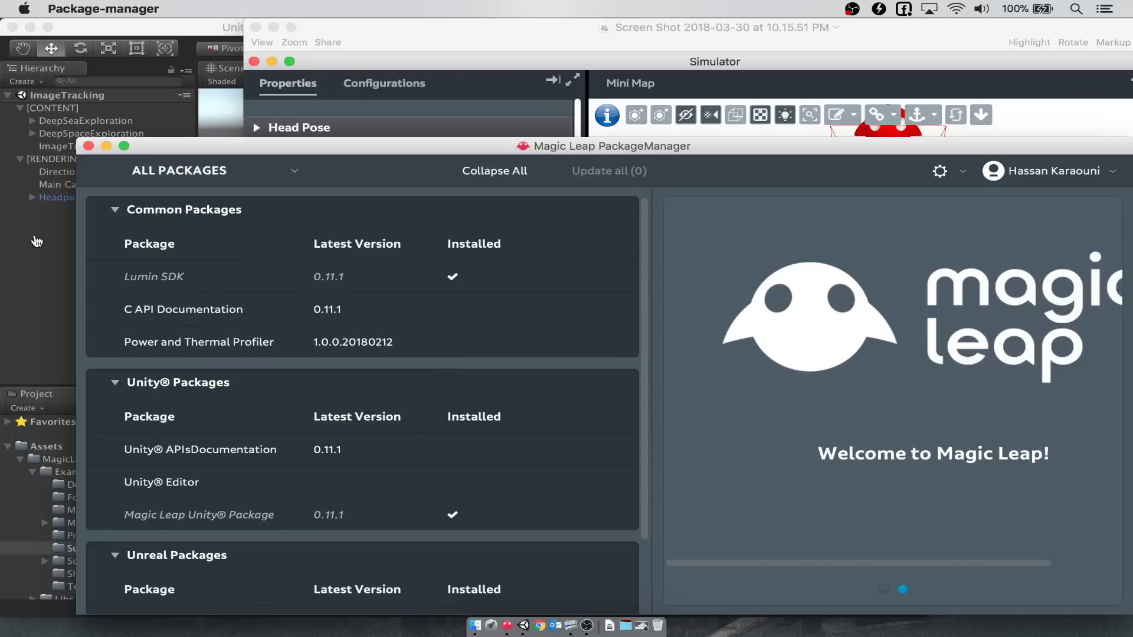
Step: Close the Magic Leap PackageManager window and return to the Unity editor's ImageTracking scene
left_click(88, 147)
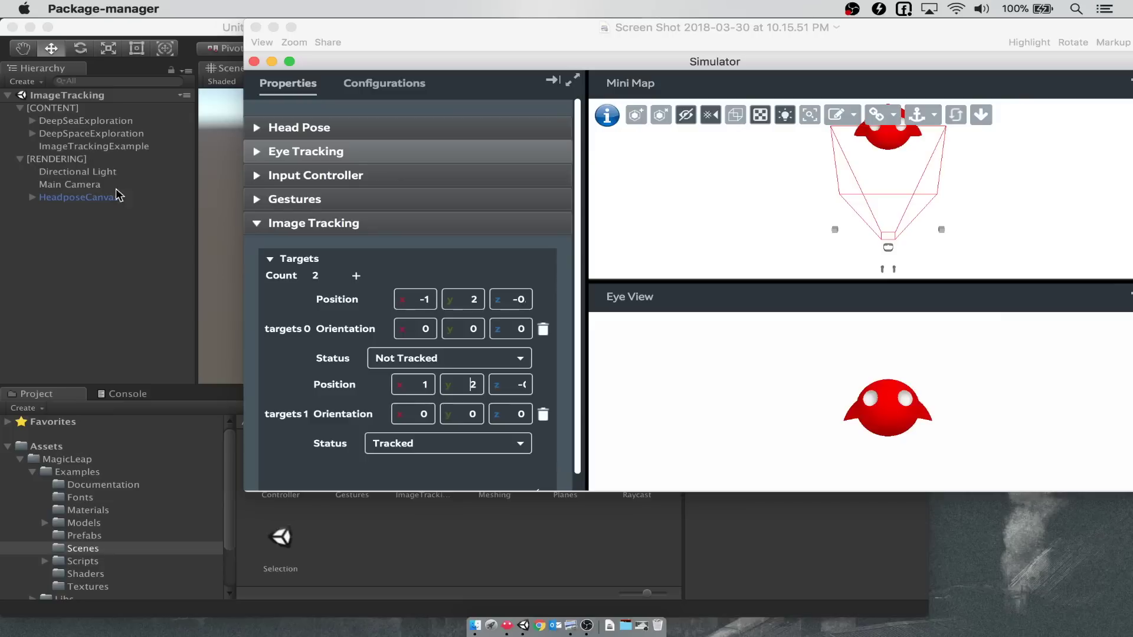
left_click(165, 298)
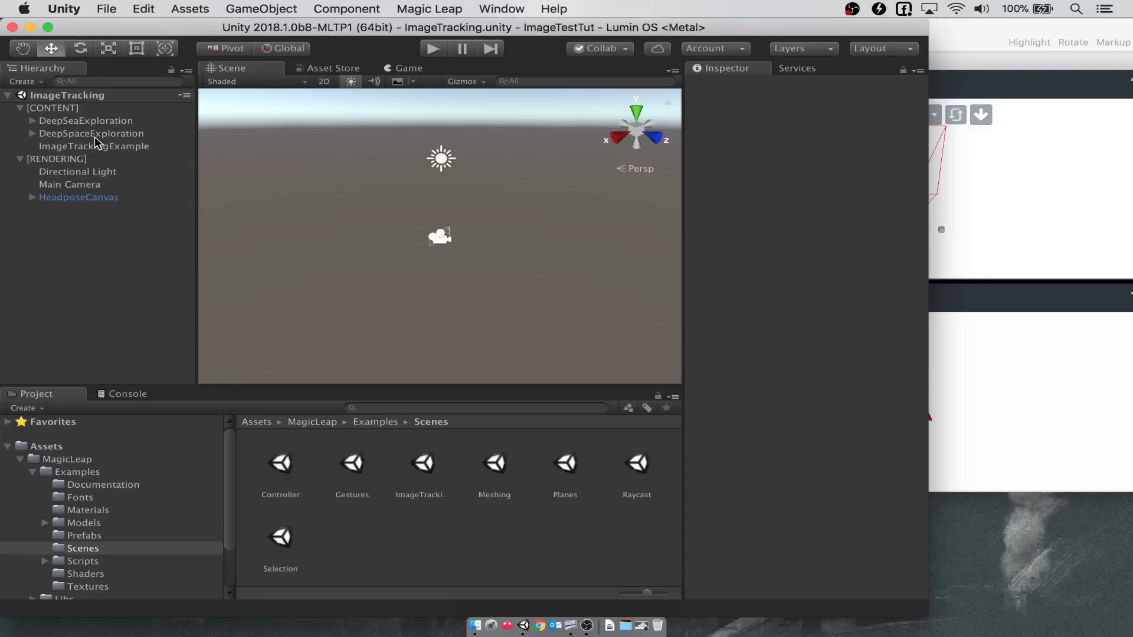
Step: Select ImageTrackingExample and ping its two visualizers, DeepSeaExploration and DeepSpaceExploration
left_click(70, 112)
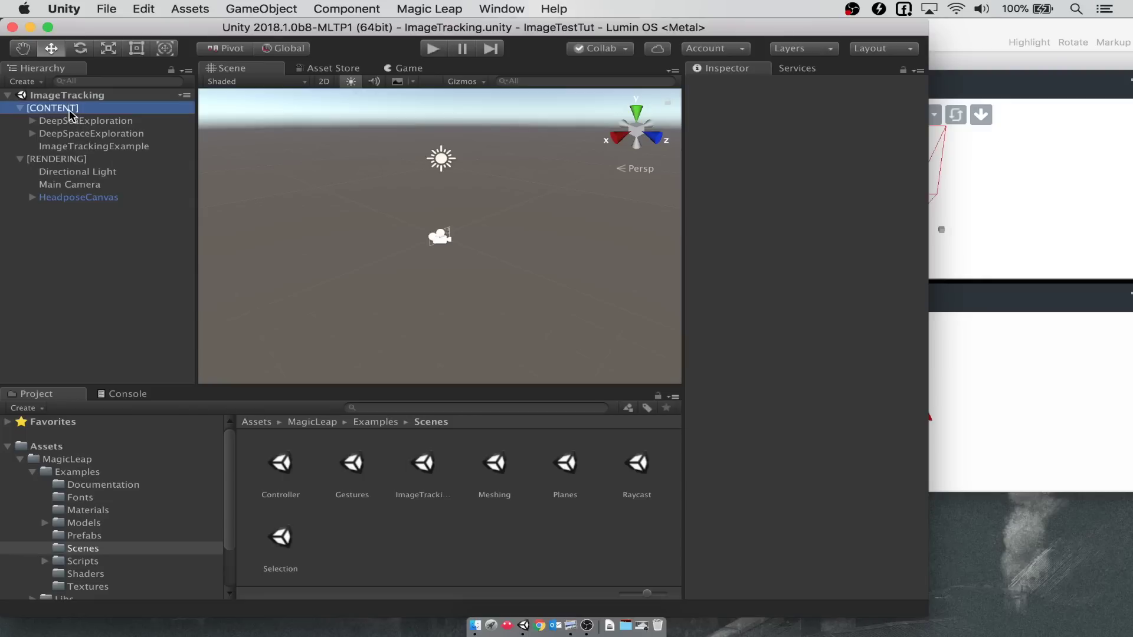
left_click(104, 147)
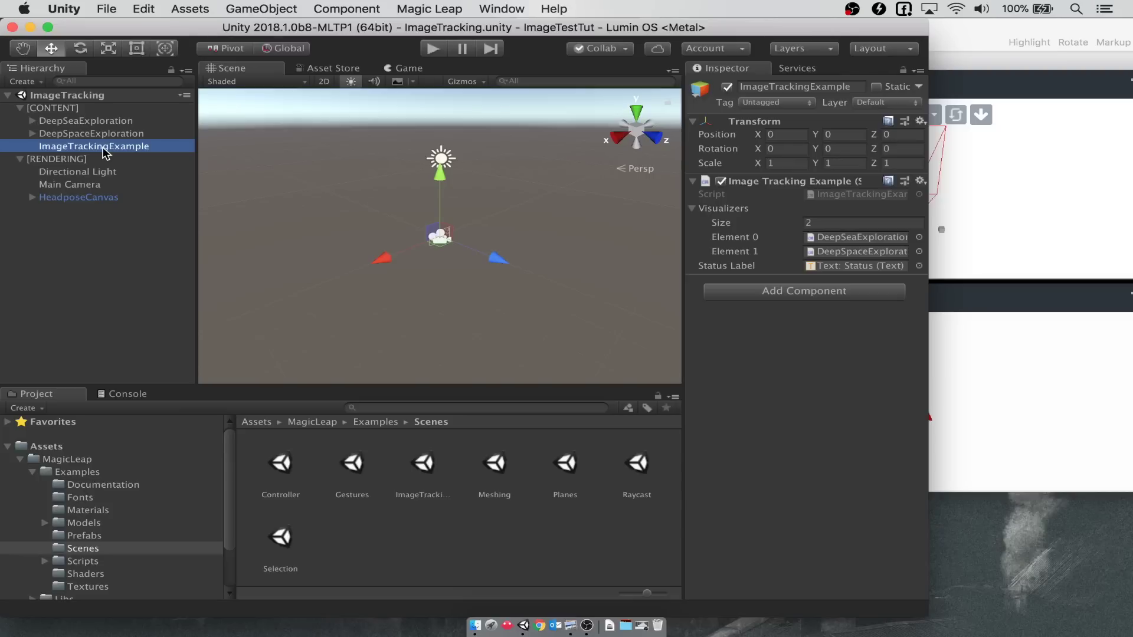
left_click(830, 238)
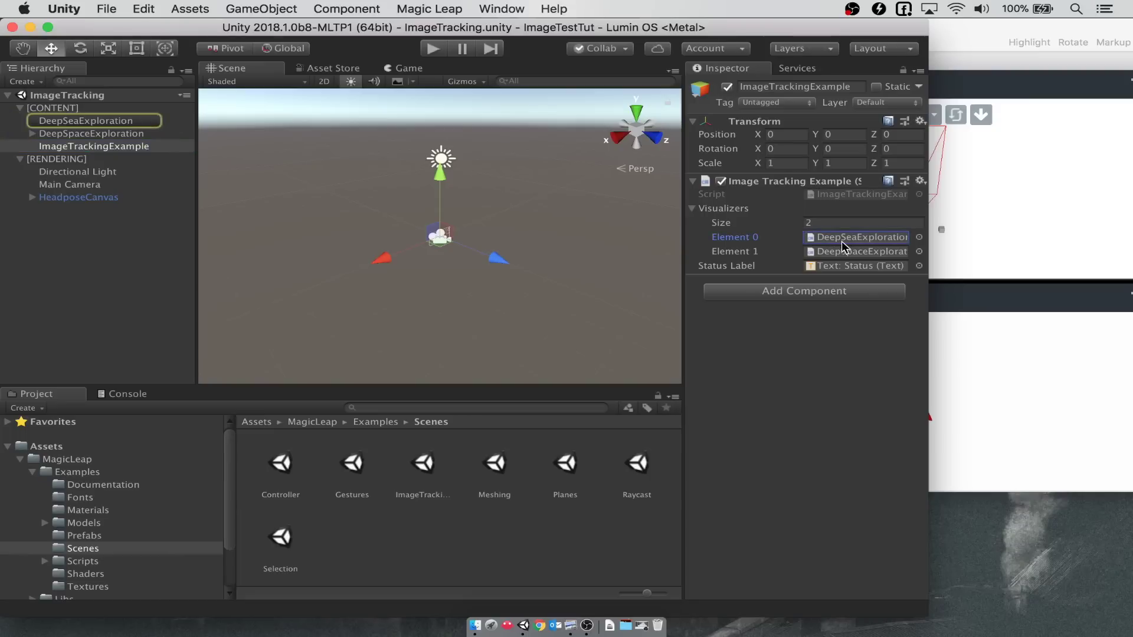
left_click(851, 253)
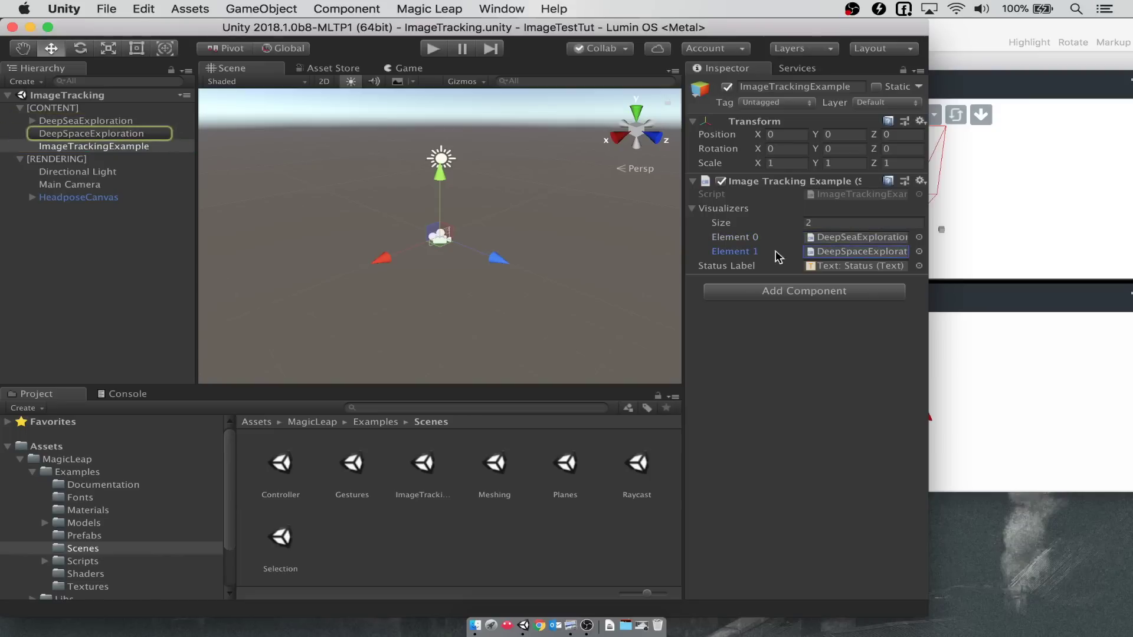
Step: Ping each visualizer's target image in the Textures folder, then reselect ImageTrackingExample
left_click(74, 122)
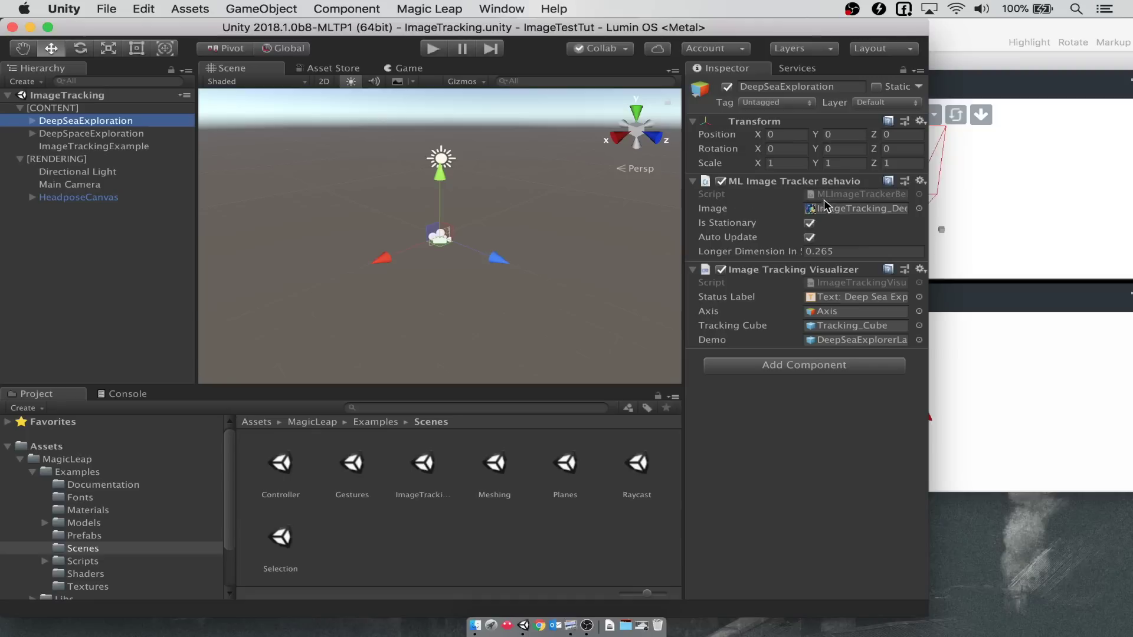
left_click(838, 209)
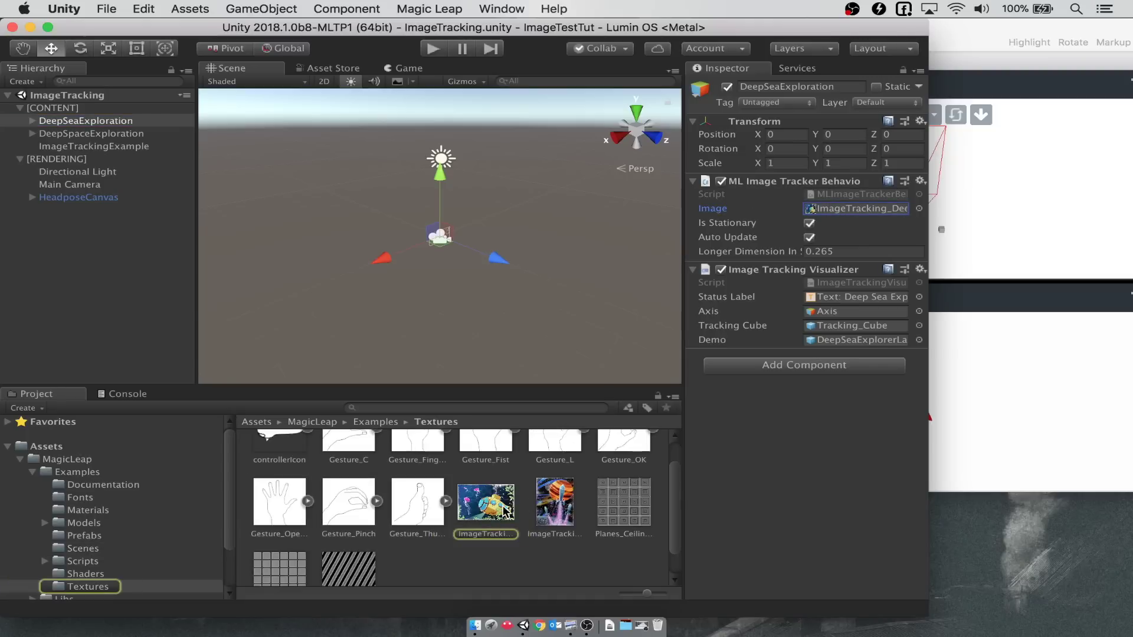
left_click(93, 135)
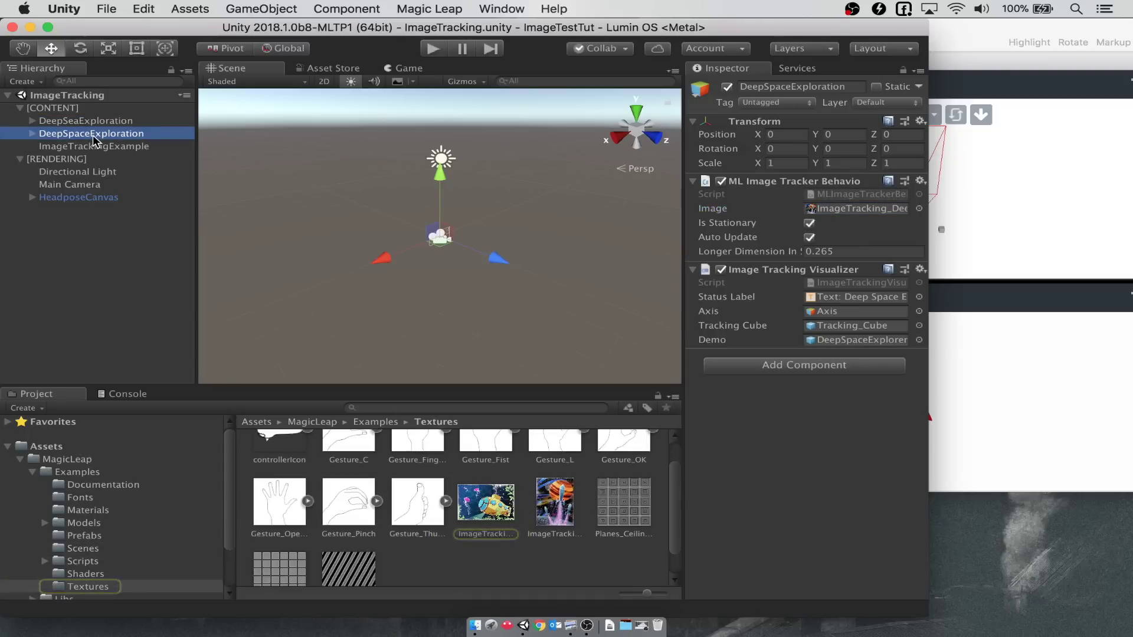
left_click(838, 209)
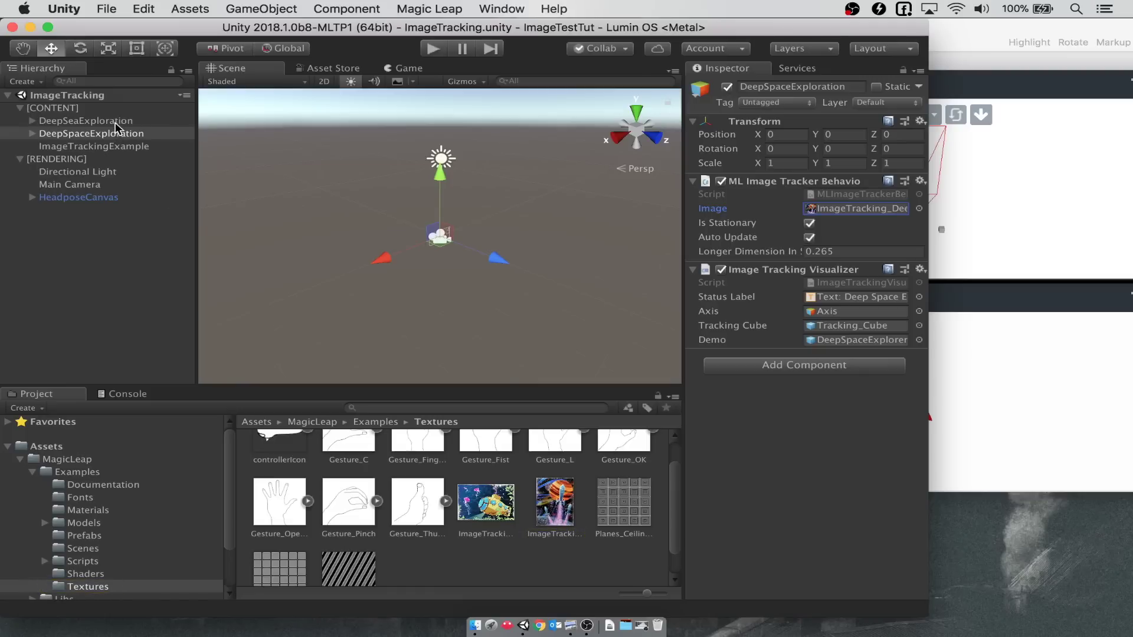
left_click(32, 120)
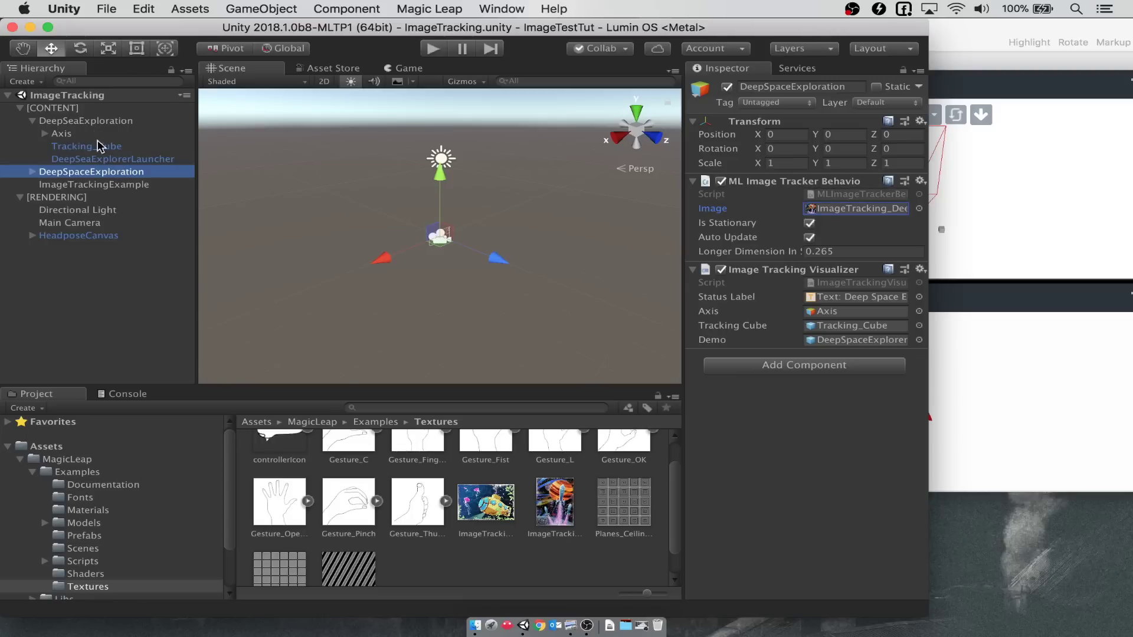
left_click(33, 121)
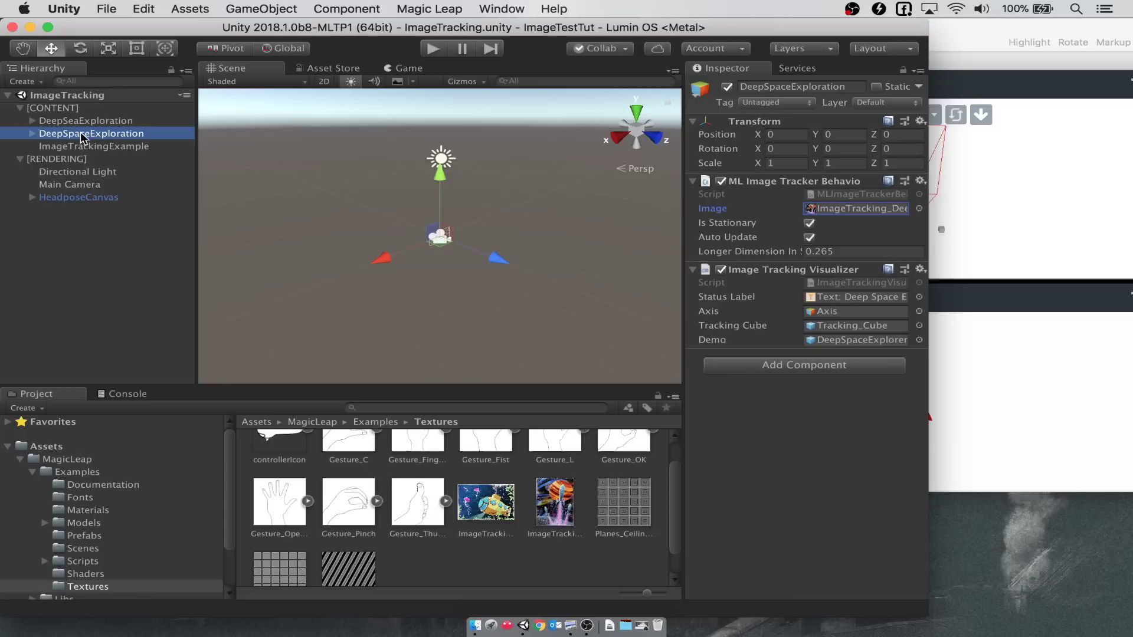
left_click(118, 154)
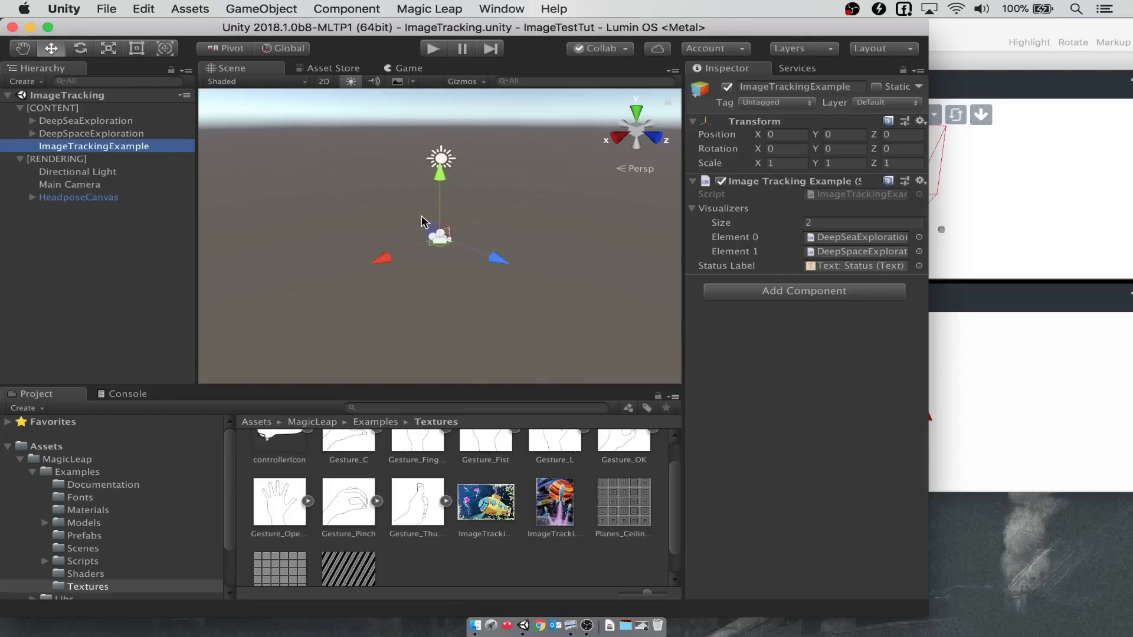
Step: Bring forward the Preview screenshot showing targets 0 Not Tracked and targets 1 Tracked
left_click(994, 230)
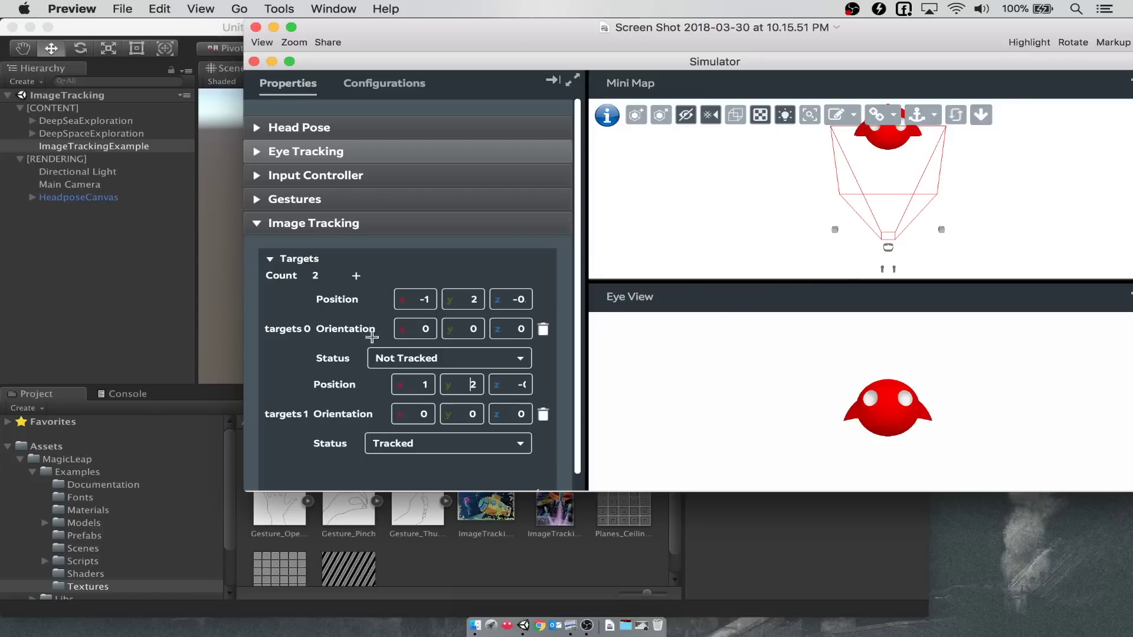
Step: Compare the screenshot's targets with ImageTrackingExample's visualizers, ending back in the Unity editor
left_click(106, 150)
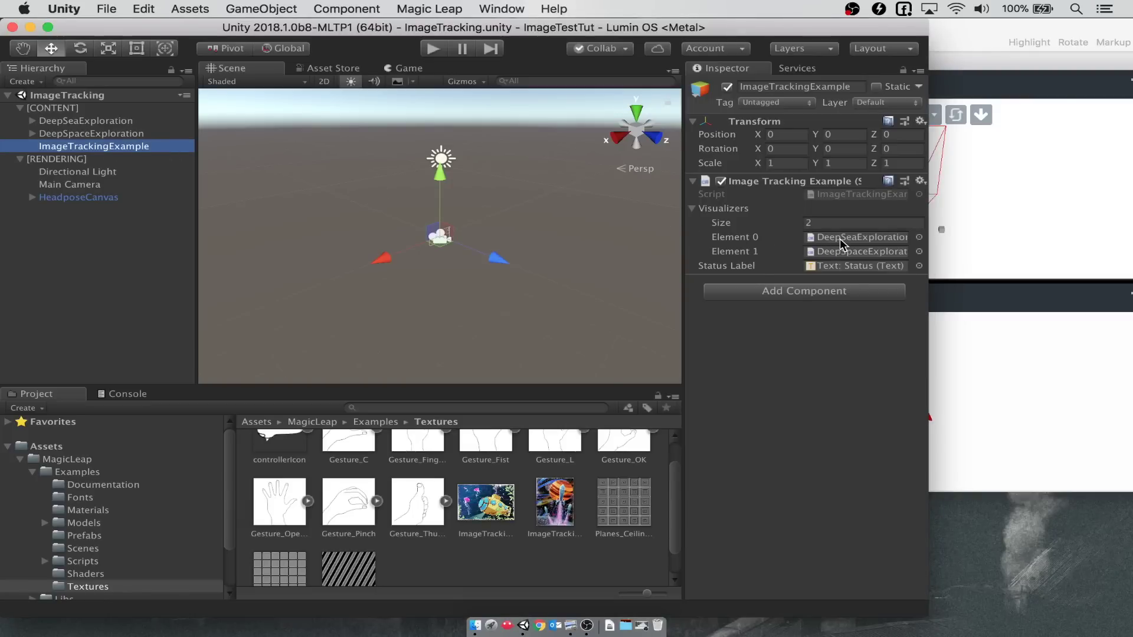
left_click(969, 248)
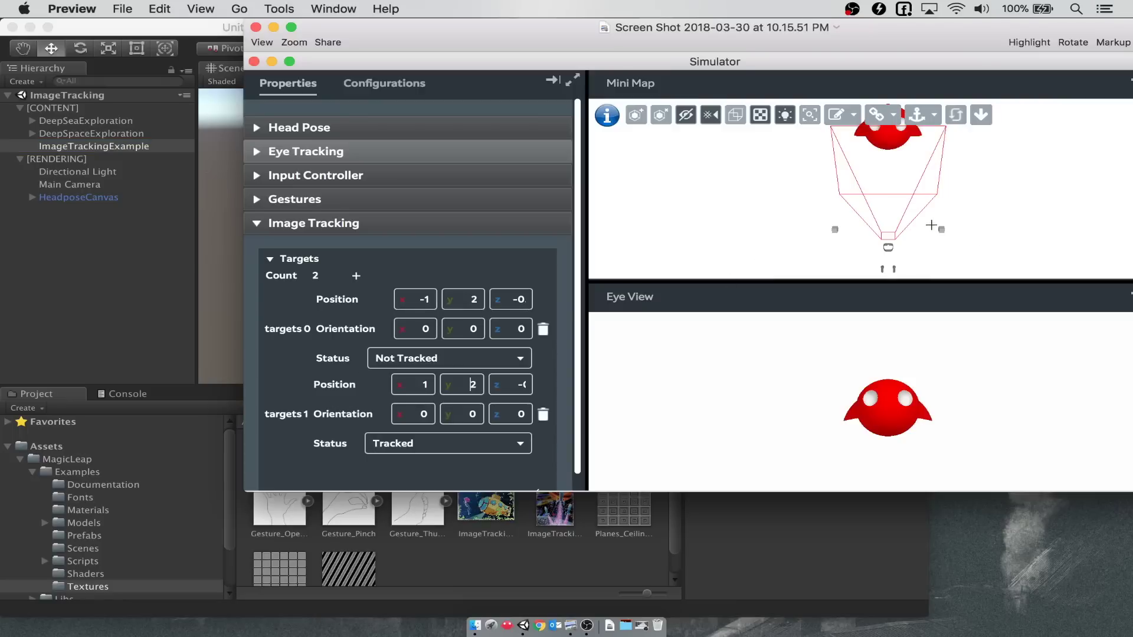
left_click(101, 147)
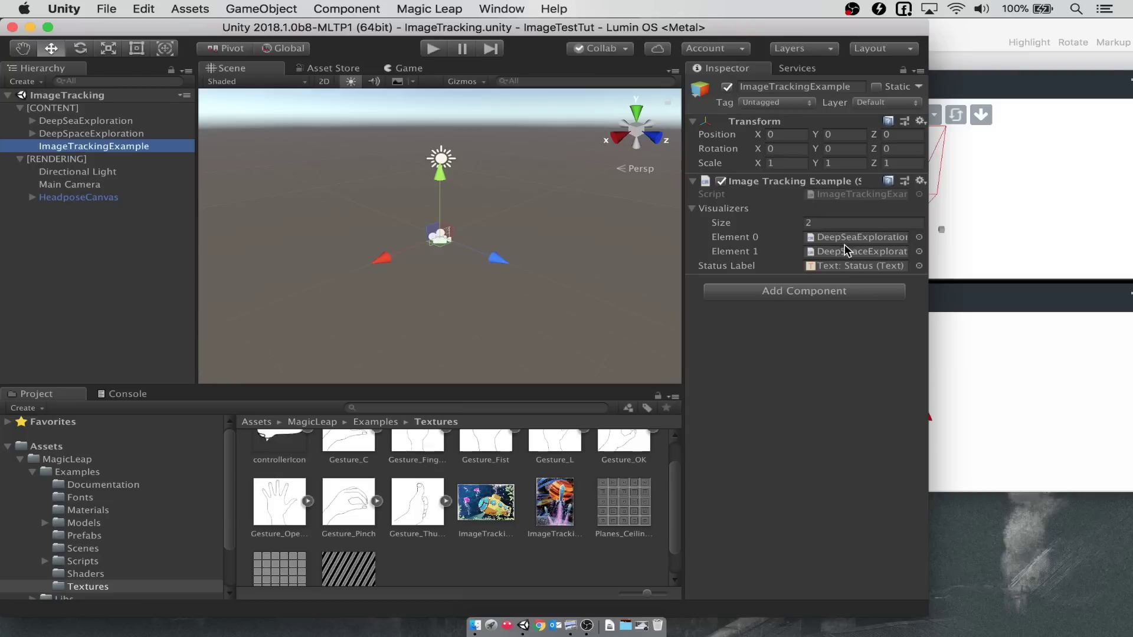
left_click(981, 260)
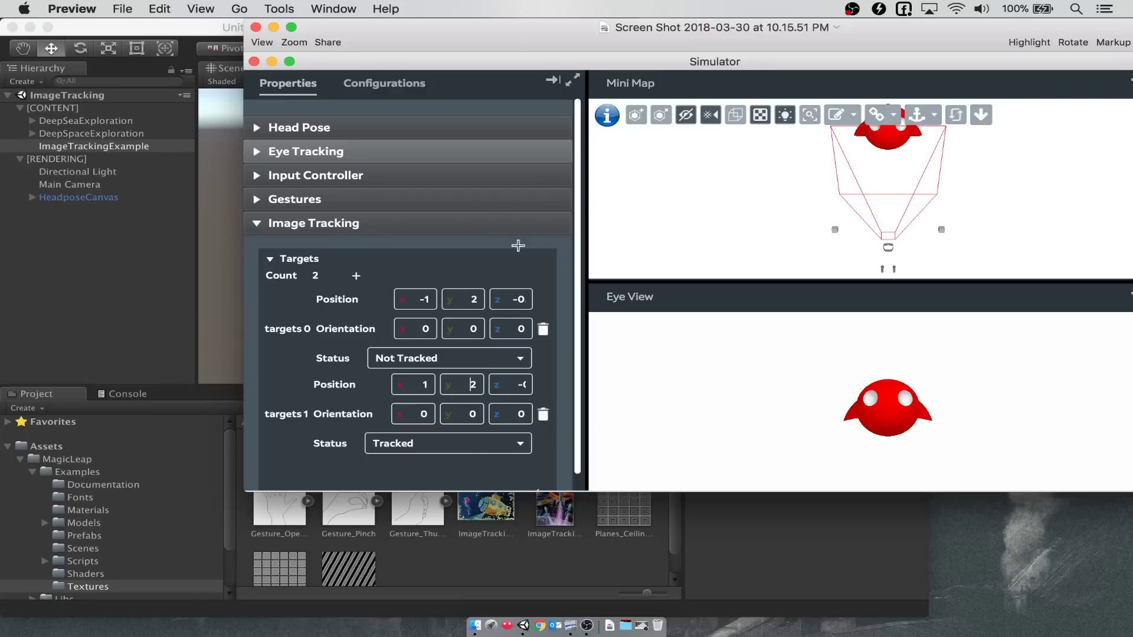
left_click(100, 147)
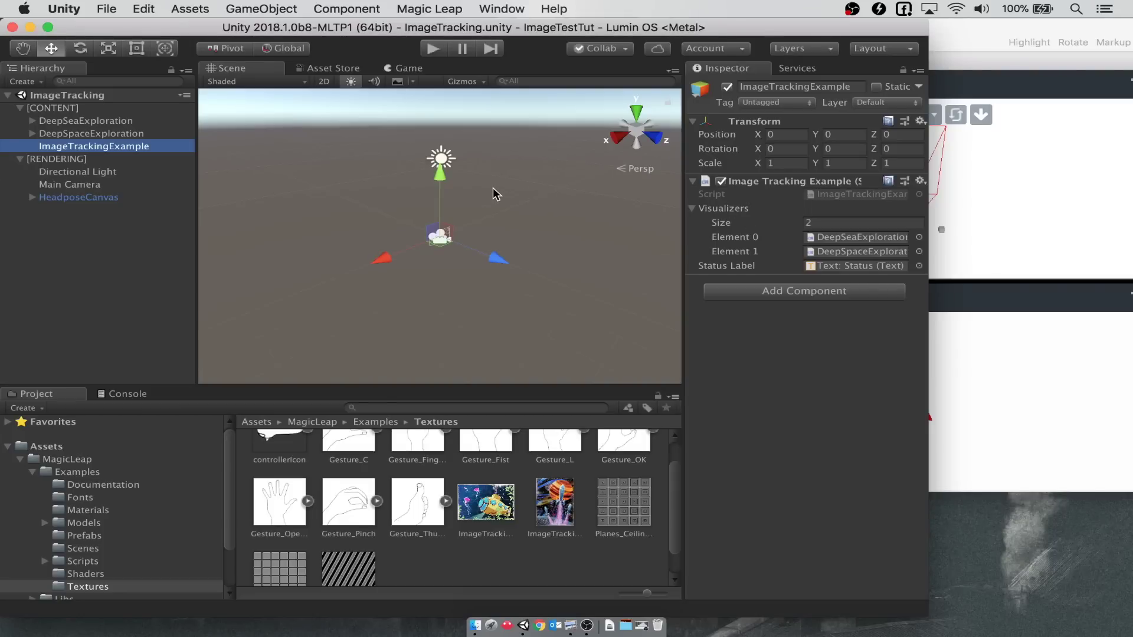
Step: Enter Play mode with Cmd+P to run the ImageTracking scene in the simulator
key("super+p")
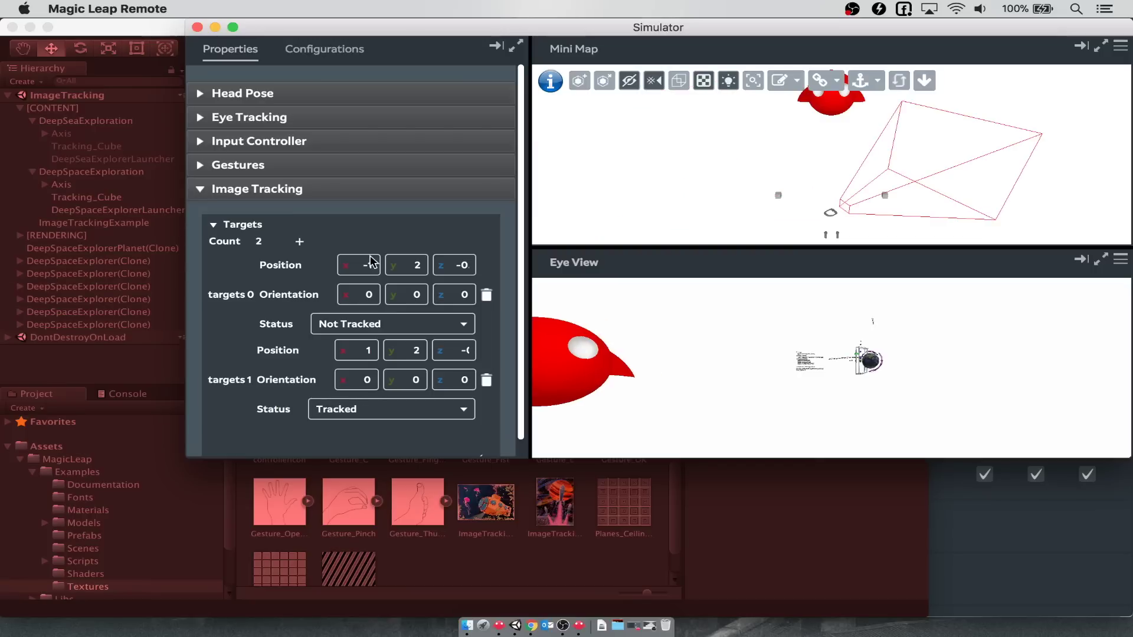
Step: Inspect ImageTrackingExample's visualizers in the running scene, then return to the Magic Leap Remote Simulator
left_click(84, 123)
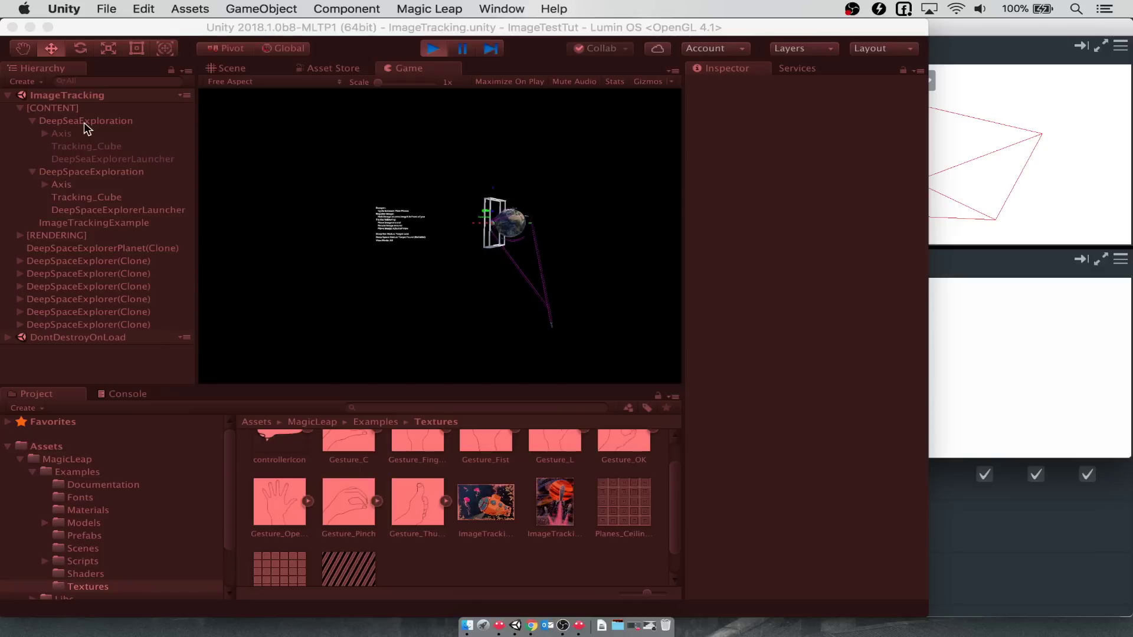
left_click(147, 222)
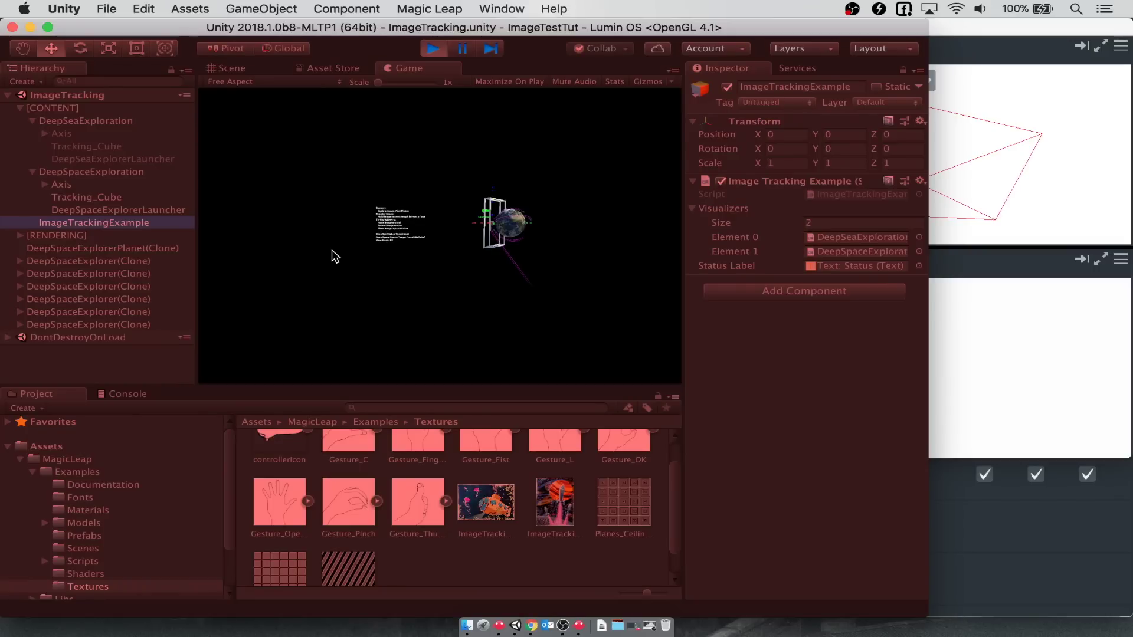
key("super+Tab")
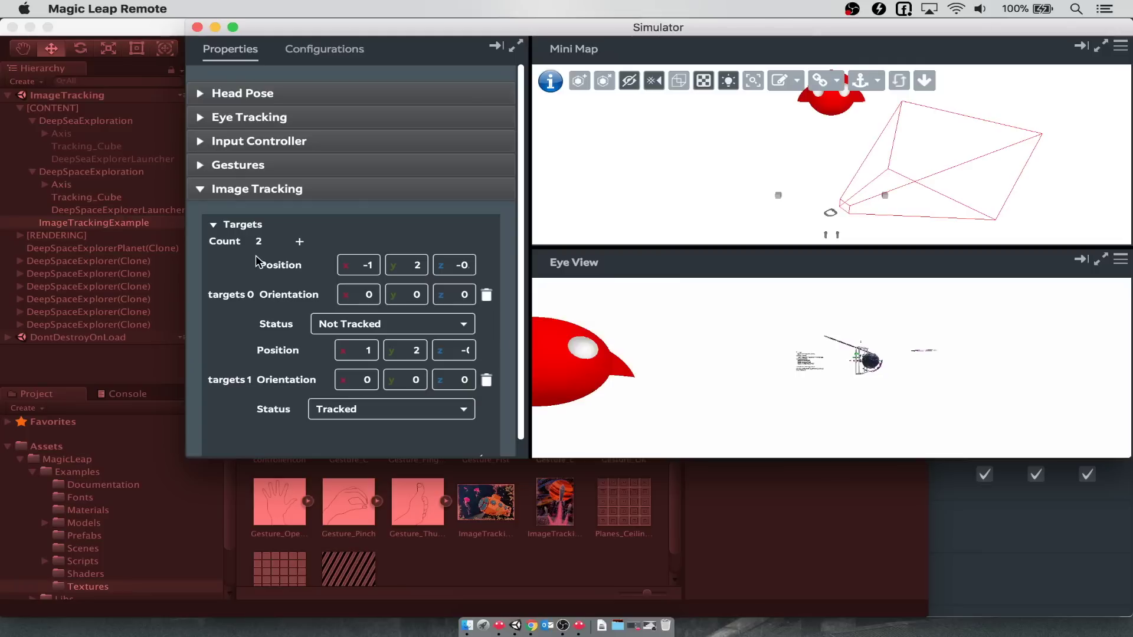